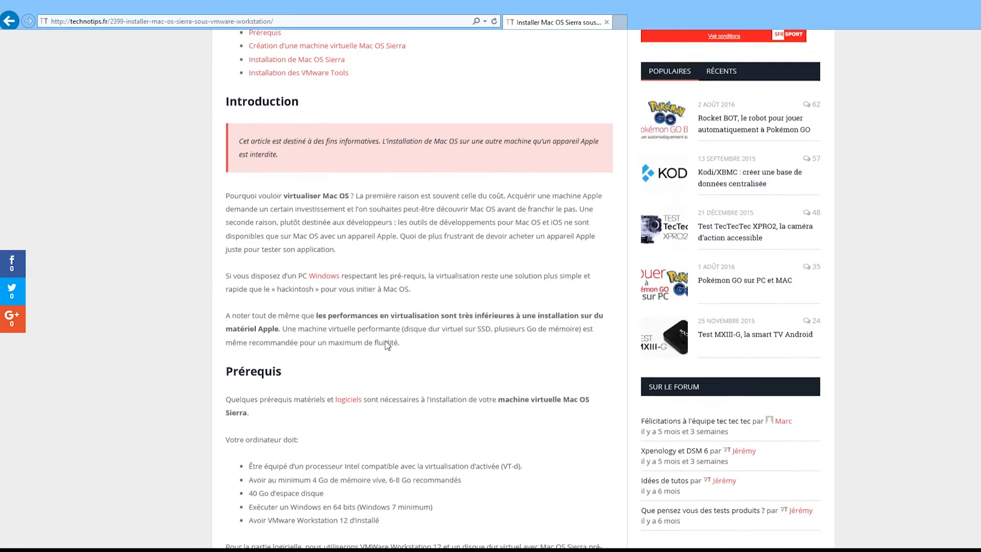
Open macOS 10.12 Sierra Final by TechReviews.part1.rar through the article's alternate disk link, and follow the article's unlocker download link.
scroll(414, 276, "down", 3)
left_click(498, 398)
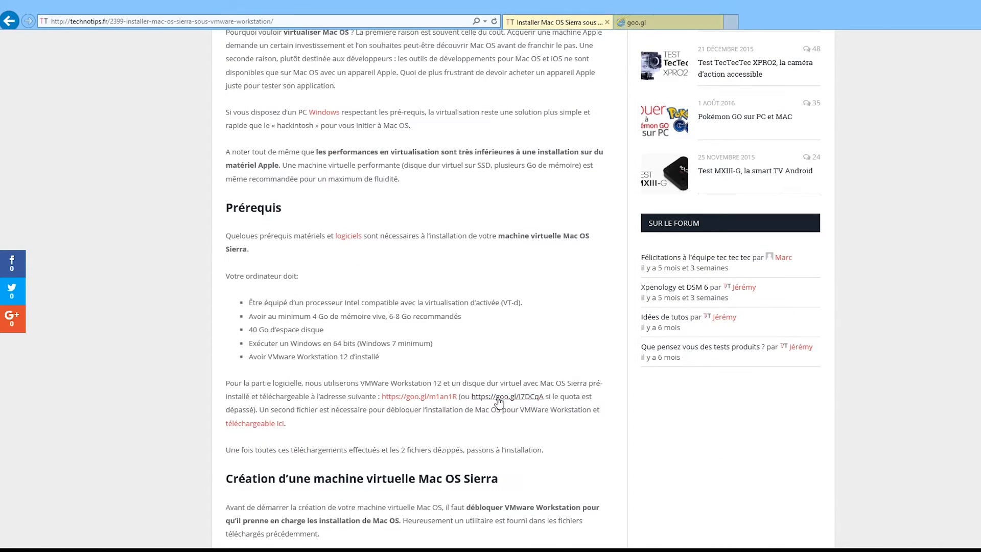
left_click(664, 23)
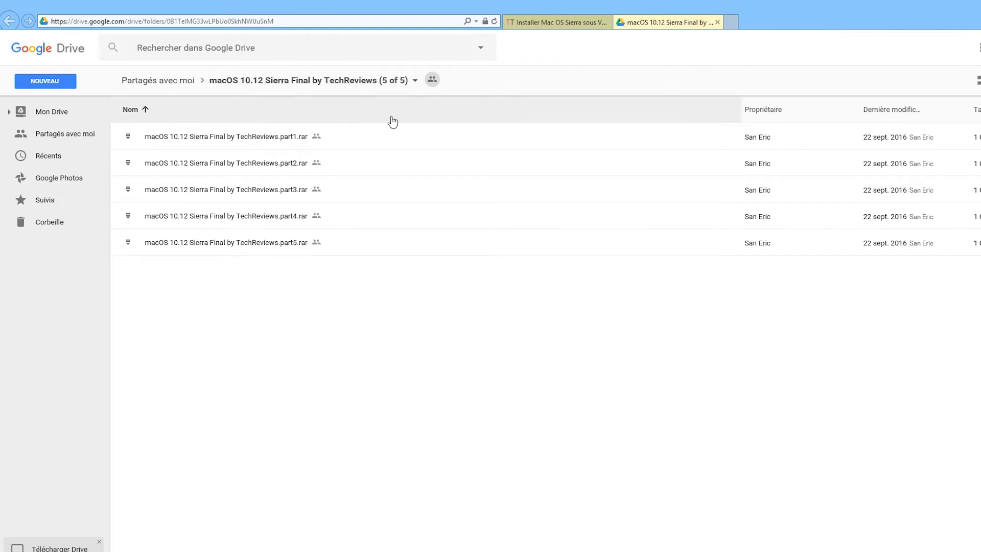
left_click(128, 139)
double_click(128, 138)
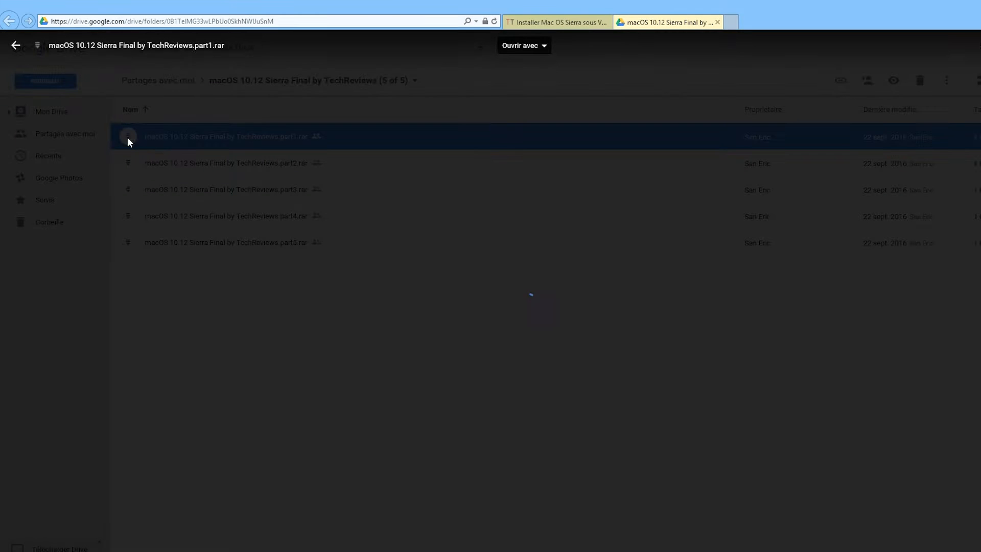
left_click(466, 269)
key("ctrl+w")
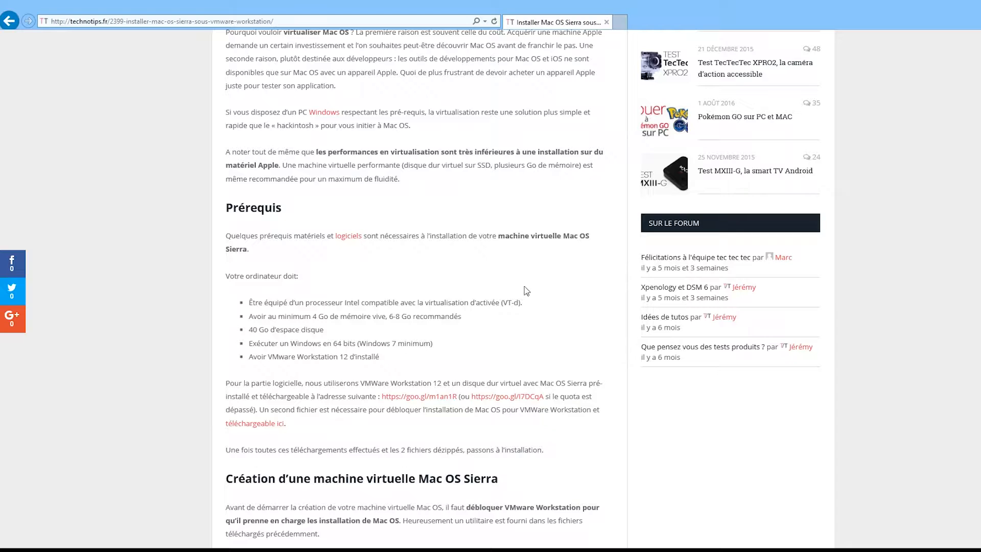
left_click(276, 424)
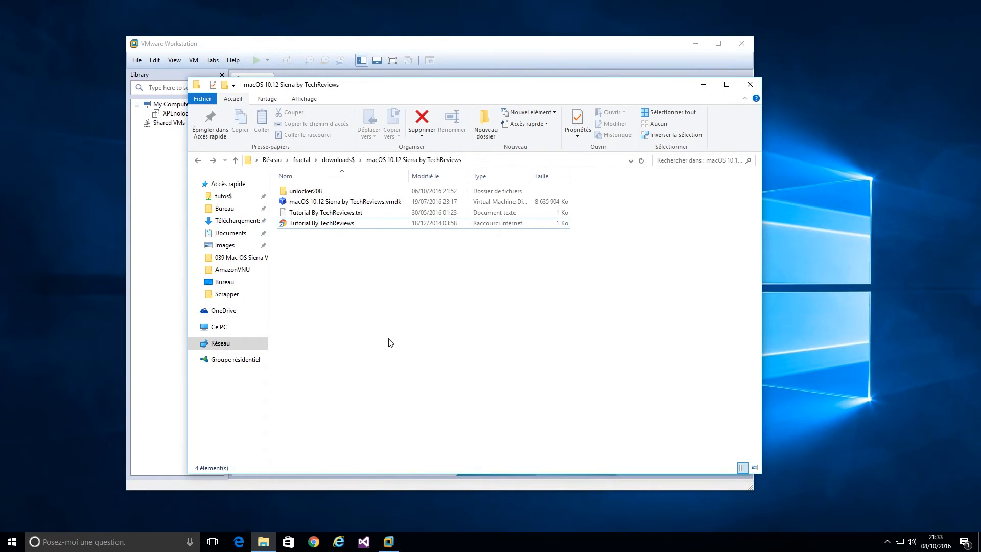
Examine the extracted files in the macOS 10.12 Sierra by TechReviews folder, including unlocker208 and the .vmdk virtual disk.
left_click_drag(372, 245, 312, 187)
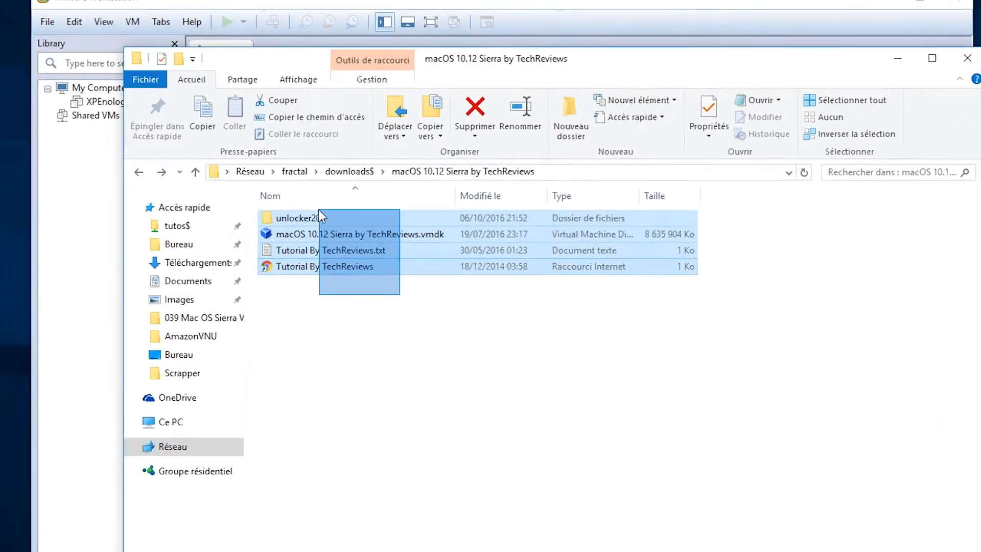
left_click(418, 504)
left_click(296, 291)
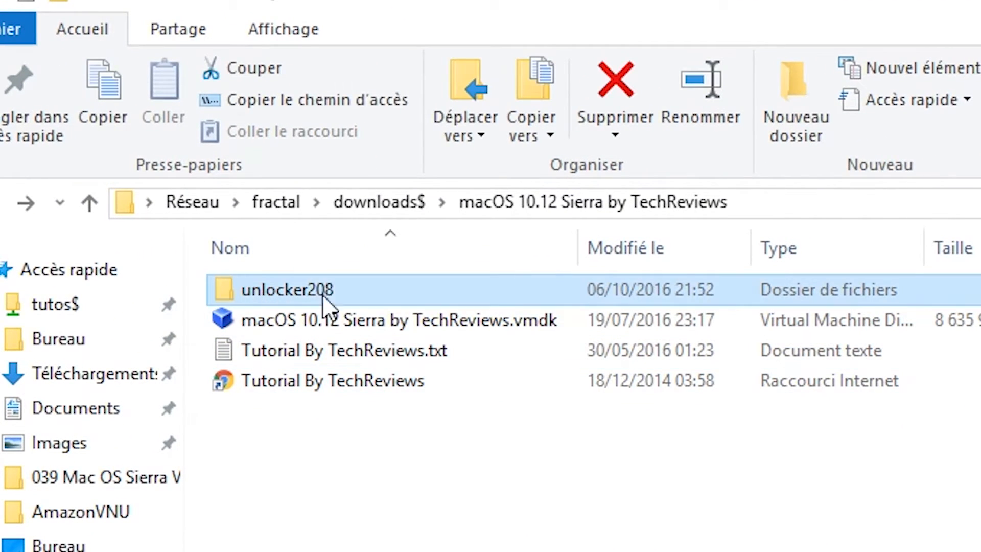
left_click(397, 324)
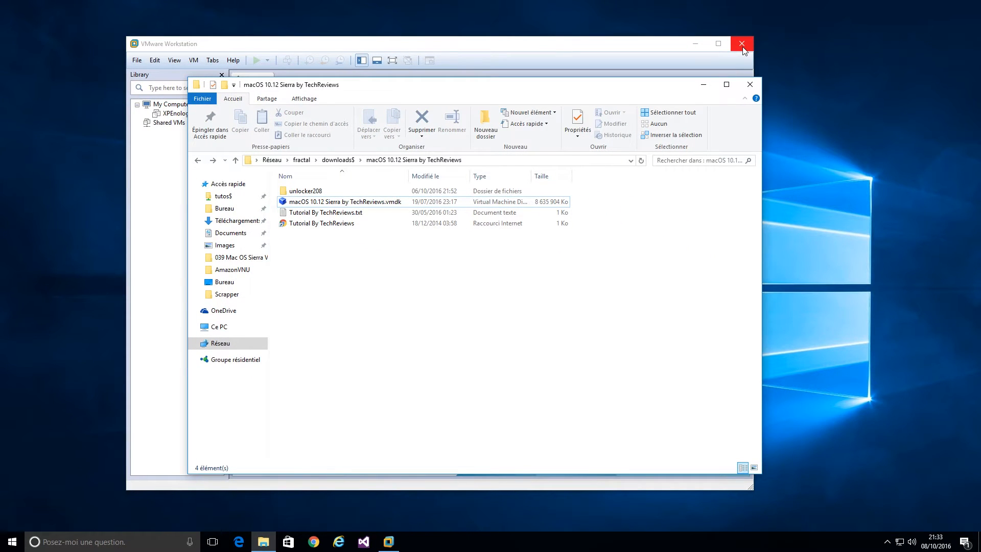
Close VMware Workstation and open the unlocker208 folder in File Explorer.
left_click(536, 45)
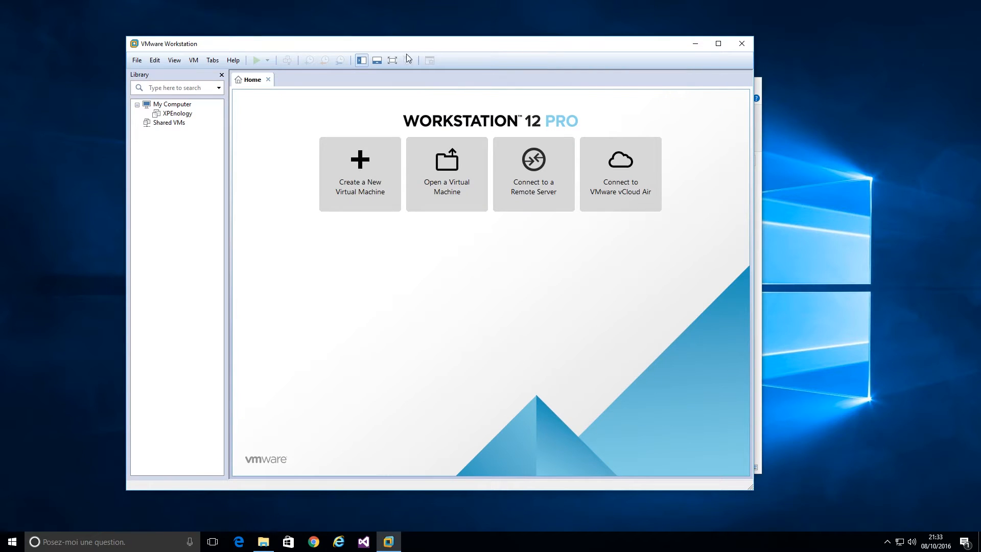
left_click(741, 44)
double_click(299, 192)
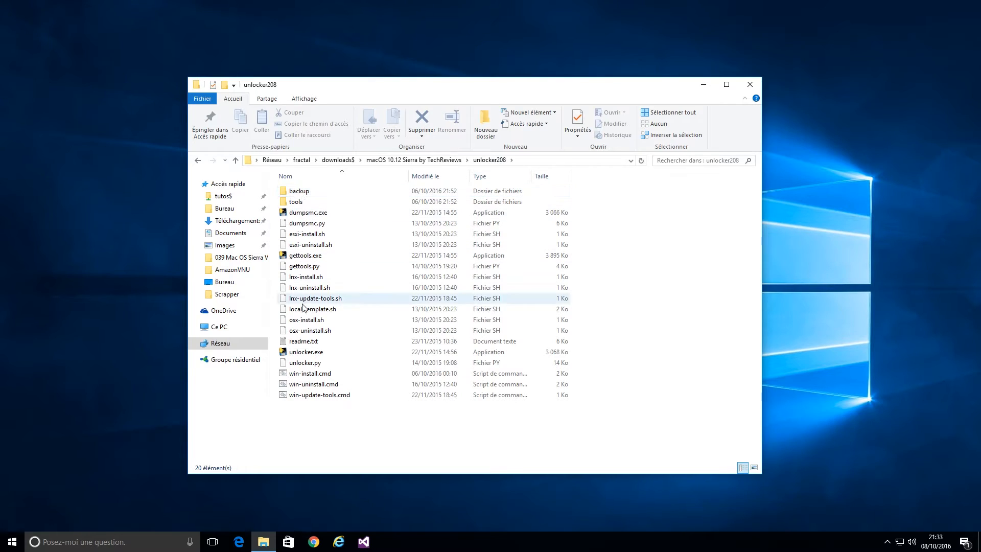
Run win-install.cmd as administrator, authorise it, and close its console window once the patching has finished.
left_click(300, 376)
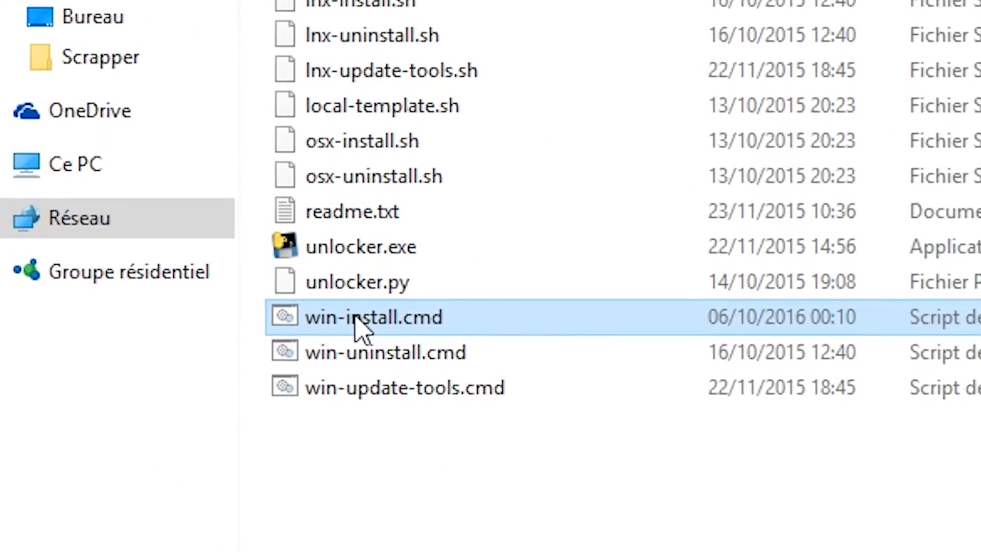
right_click(449, 319)
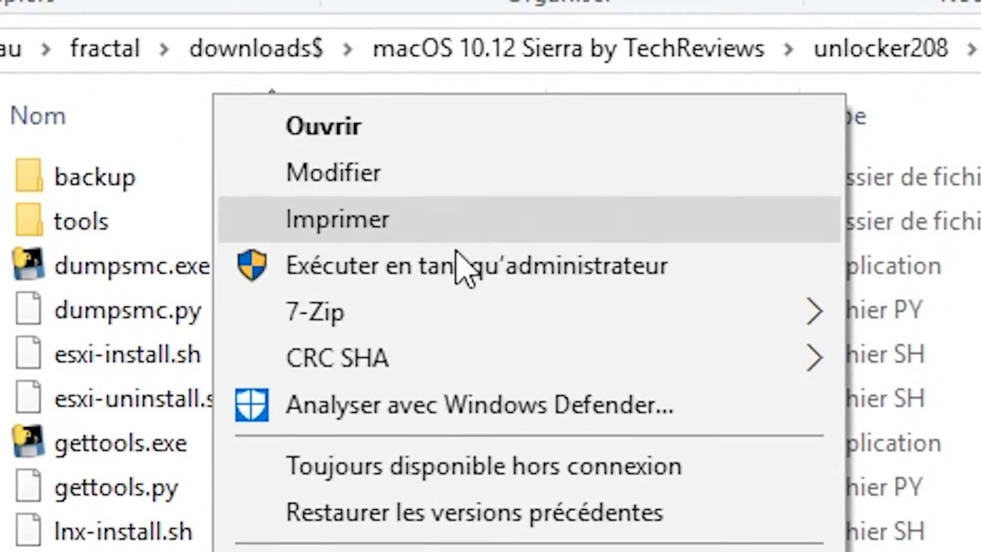
left_click(464, 271)
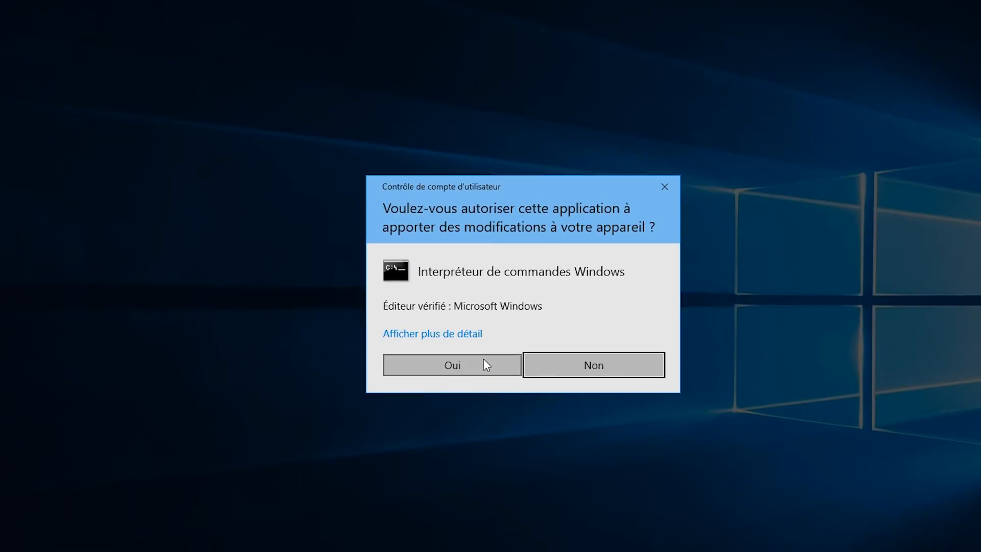
left_click(484, 363)
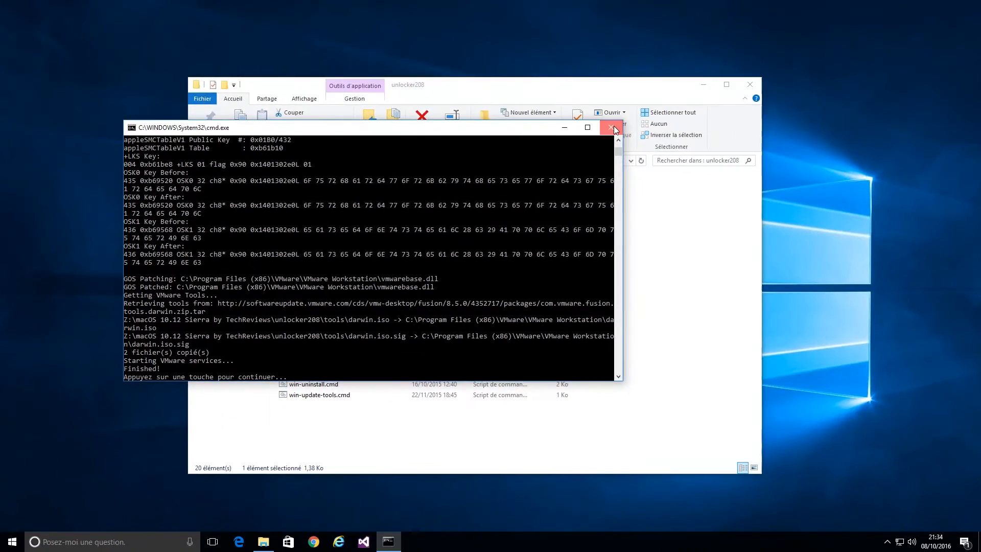
left_click(928, 48)
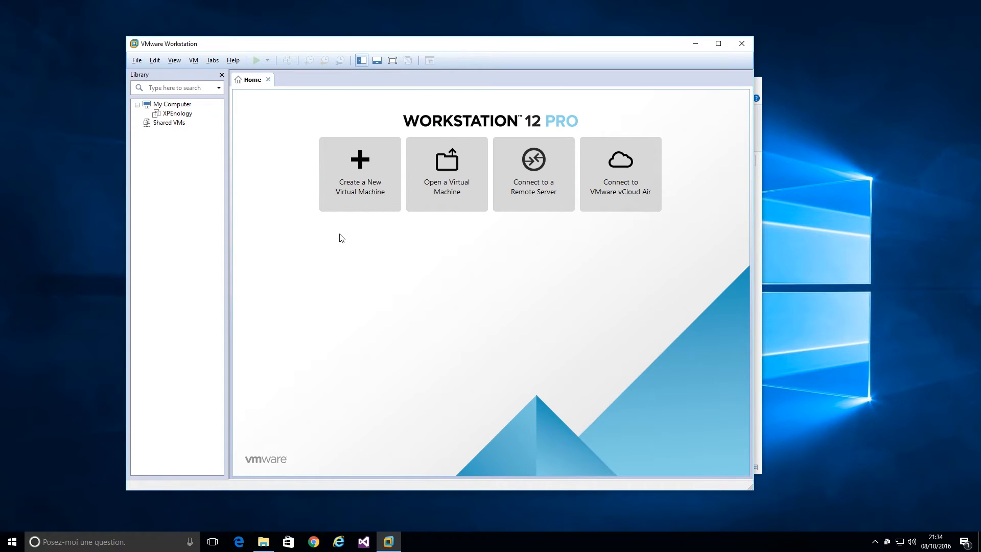
Start a new custom virtual machine in VMware Workstation with Workstation 12.0 compatibility and no operating system installed during creation.
left_click(136, 60)
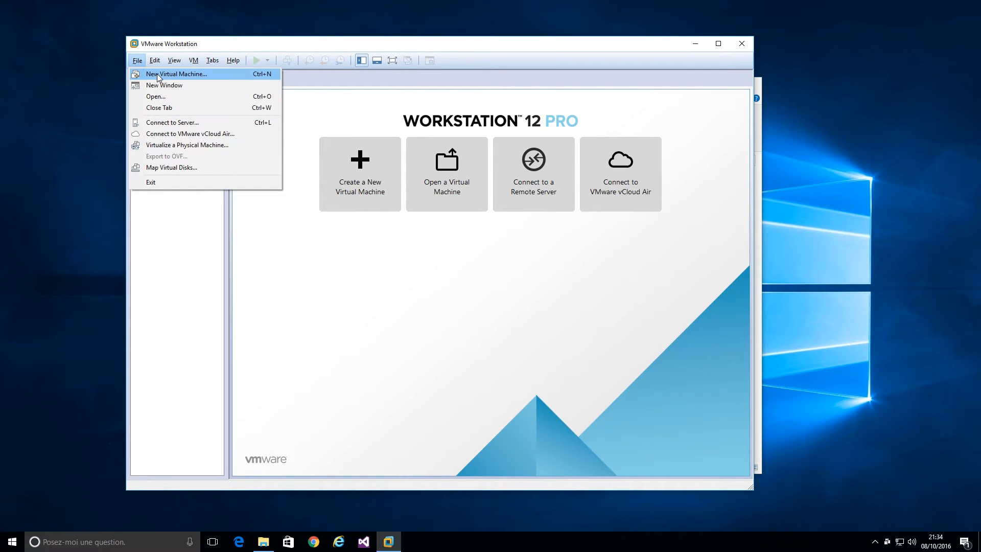
left_click(158, 75)
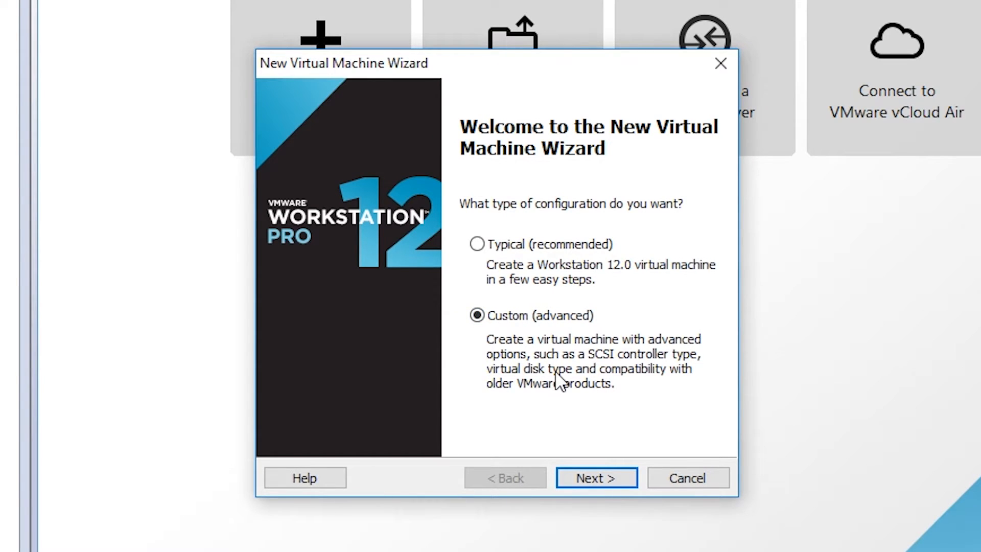
left_click(605, 480)
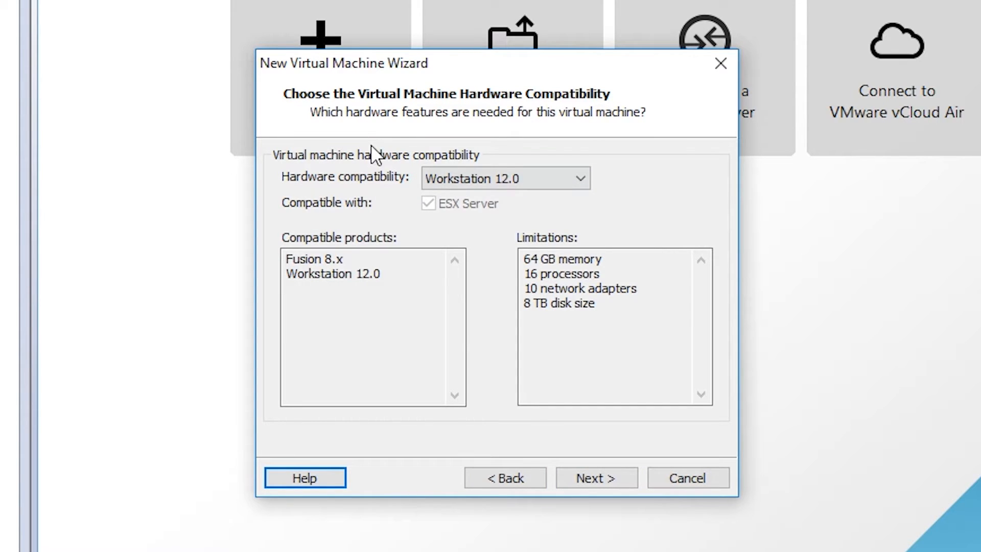
left_click(592, 478)
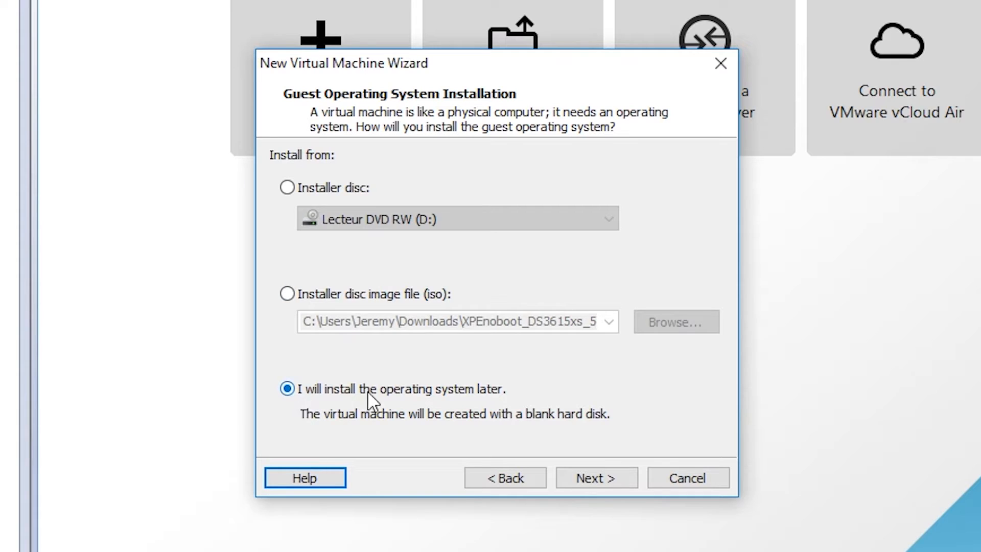
left_click(594, 479)
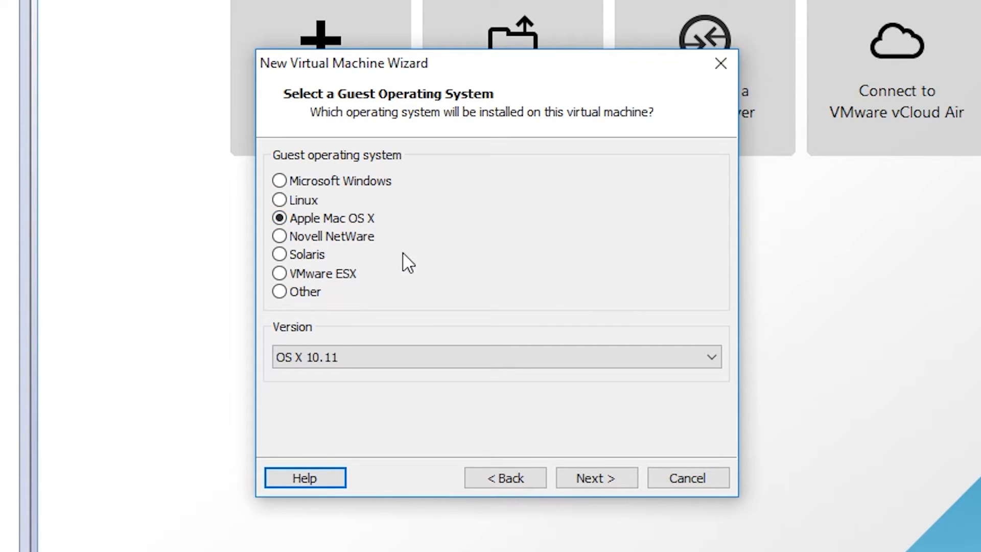
Choose Apple Mac OS X, version OS X 10.11, as the guest operating system.
left_click(334, 357)
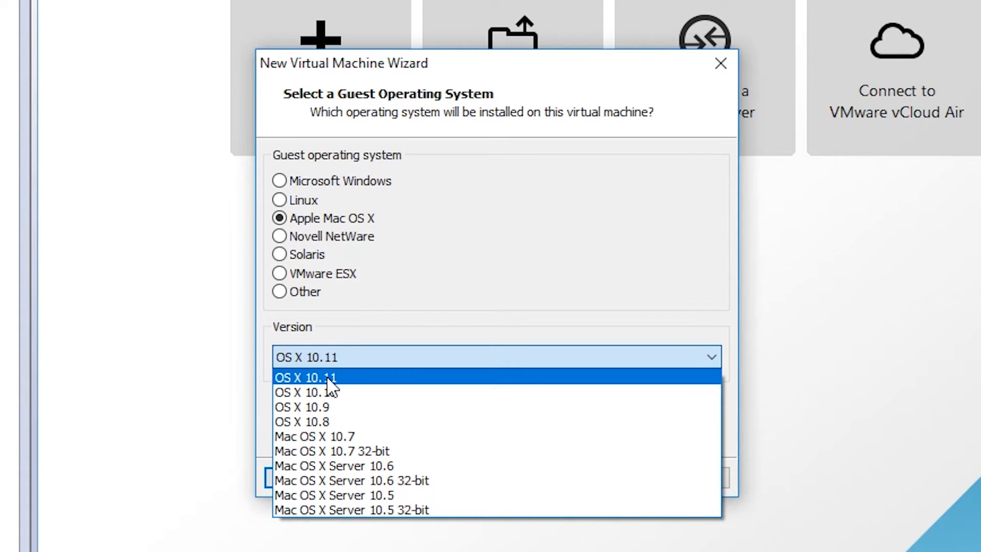
left_click(330, 379)
key("Return")
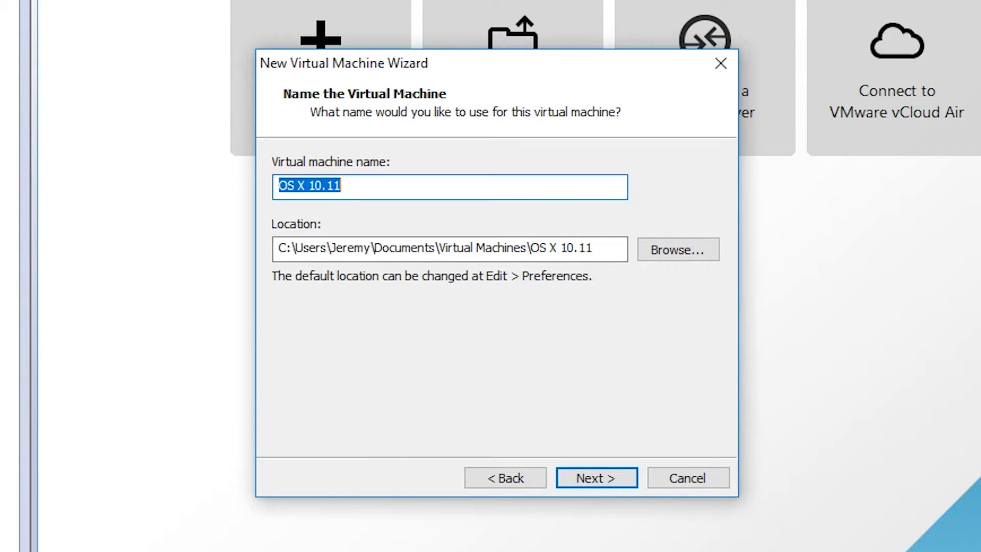
Name the virtual machine MacOS Sierra and accept its default storage location.
type("MacOS S")
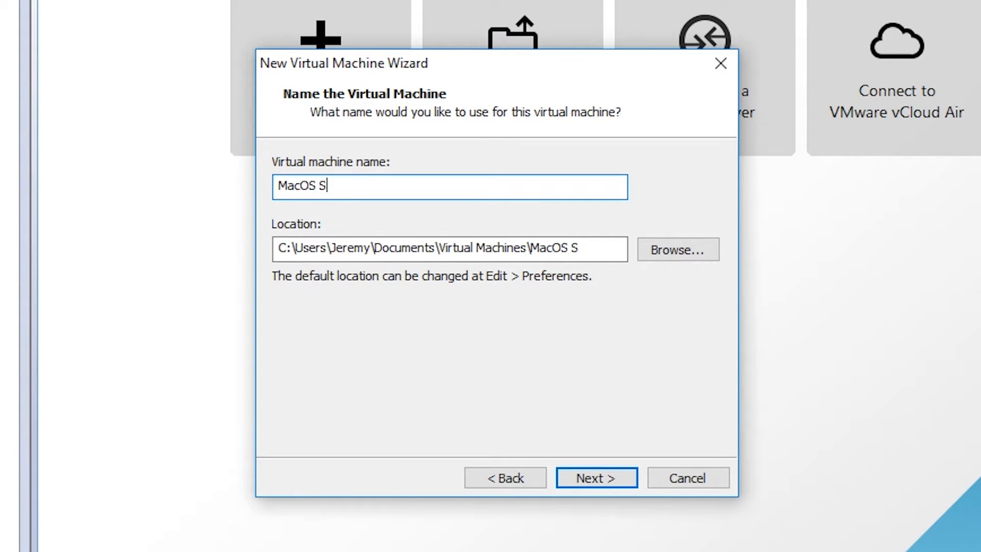
type("ierra")
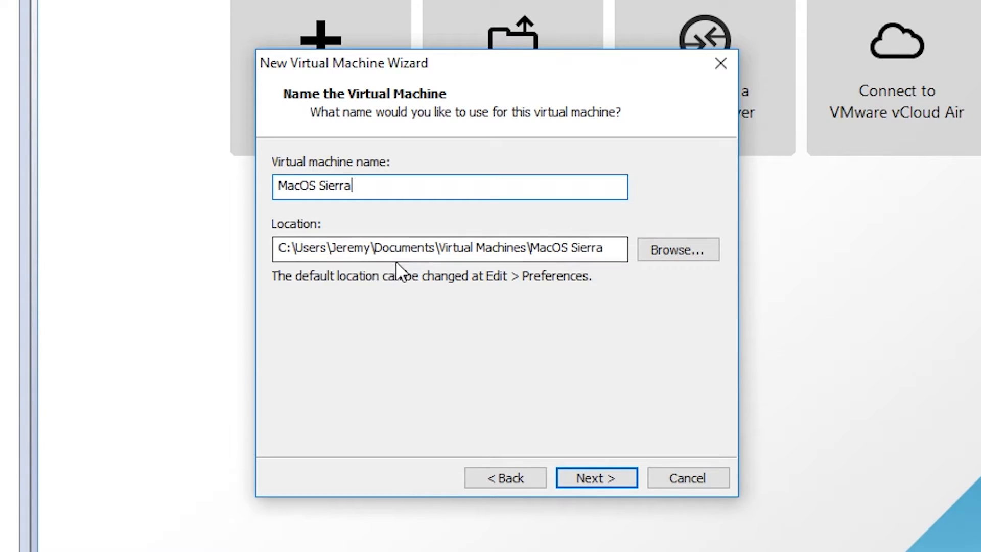
left_click_drag(355, 249, 332, 248)
left_click(411, 249)
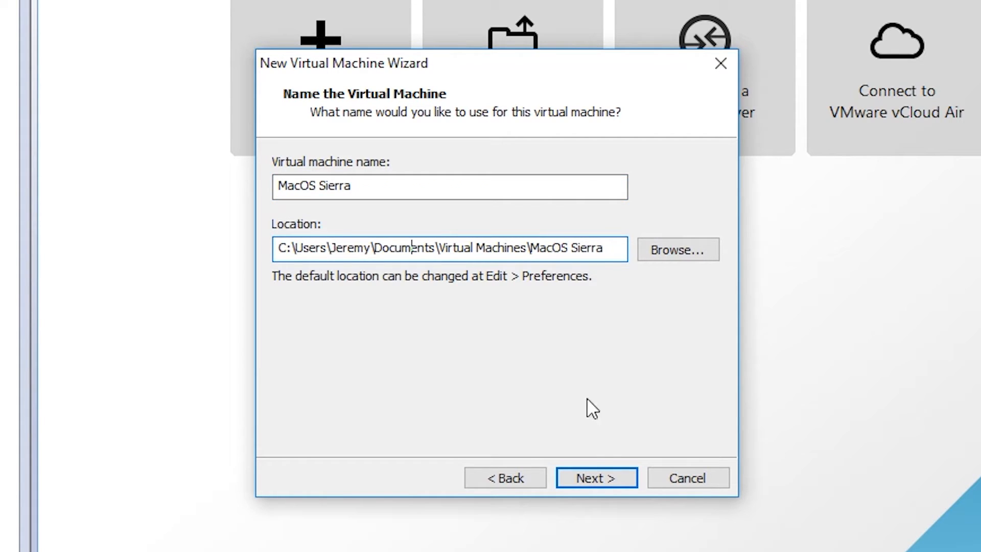
left_click(606, 481)
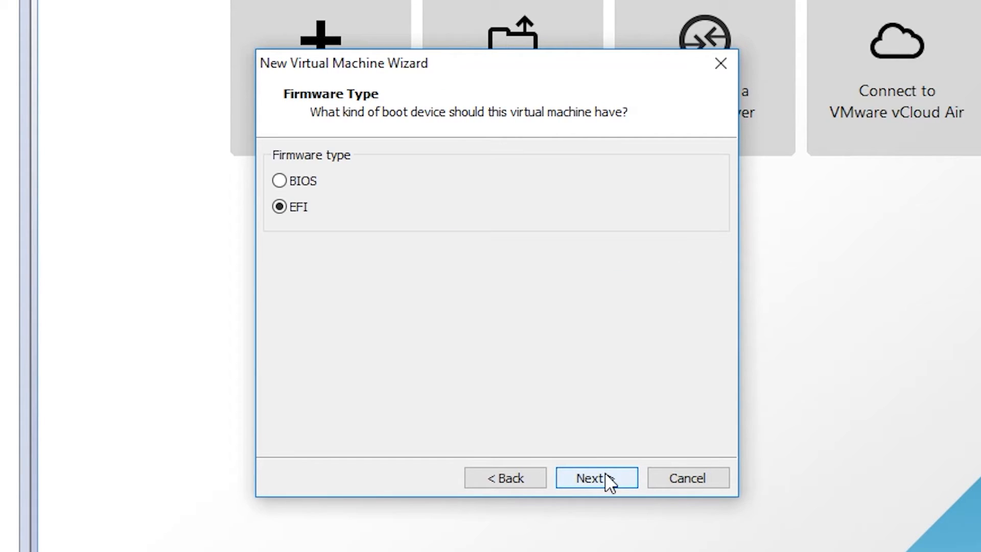
Accept EFI firmware and configure the virtual machine with 2 processors and 2 cores per processor.
left_click(608, 480)
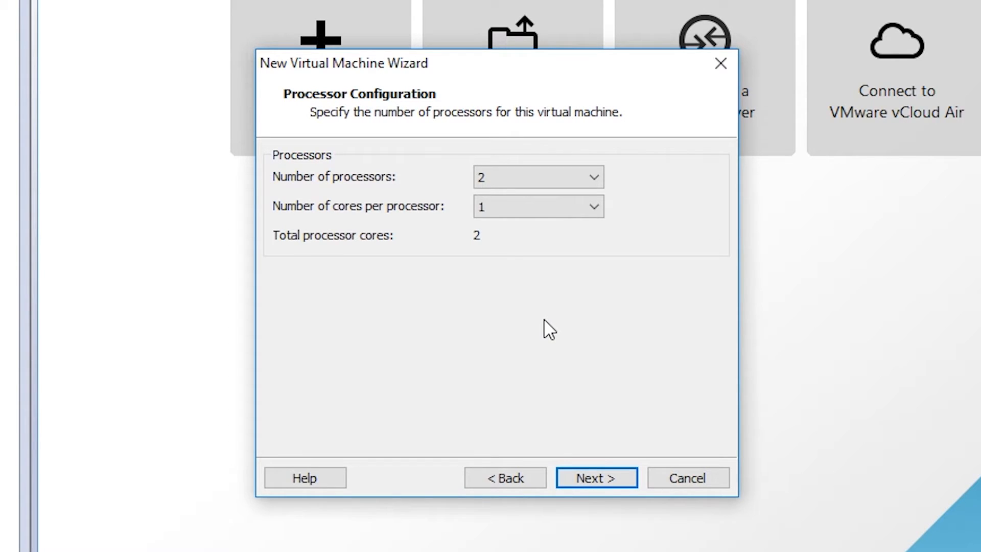
left_click(510, 208)
left_click(514, 243)
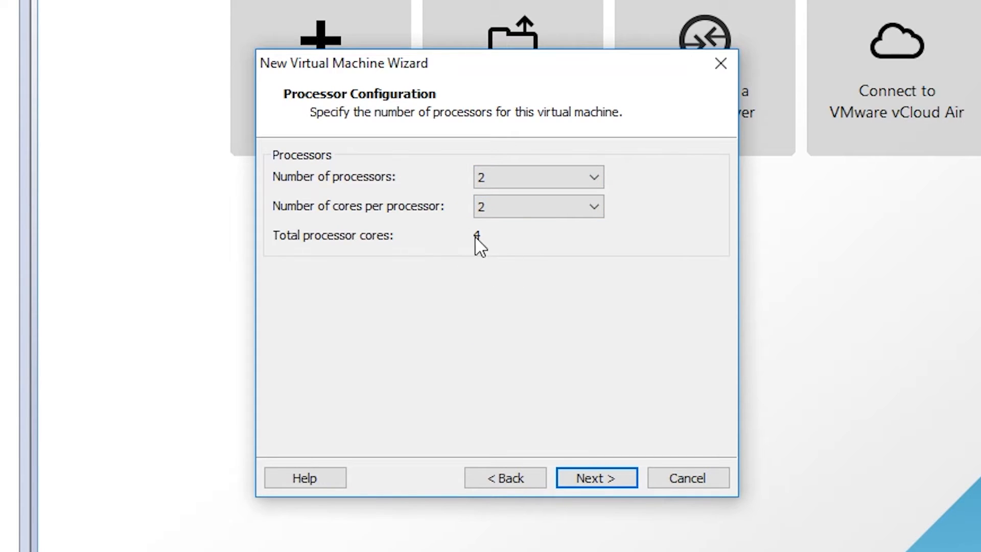
key("Return")
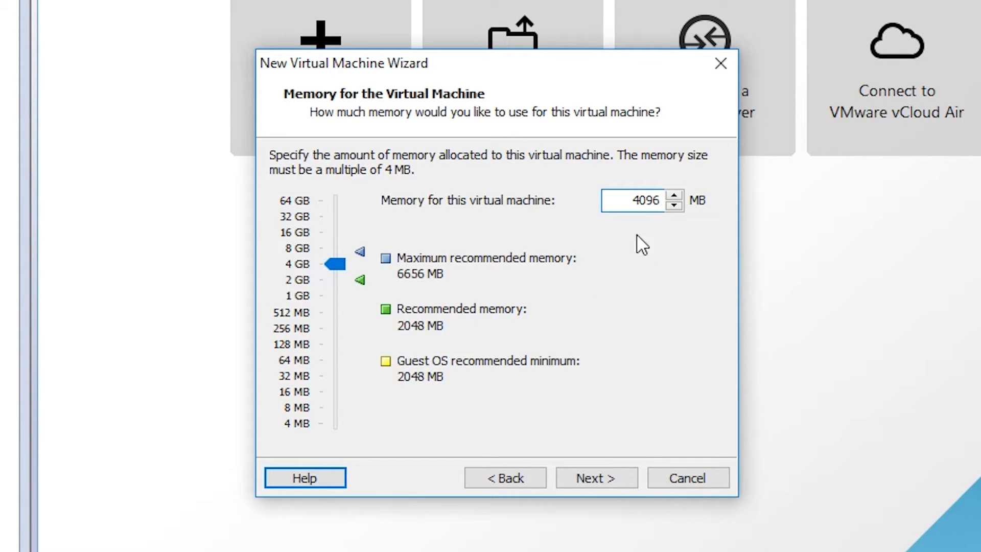
Accept 4096 MB of memory, NAT networking and the LSI Logic SCSI controller for the virtual machine.
left_click(615, 476)
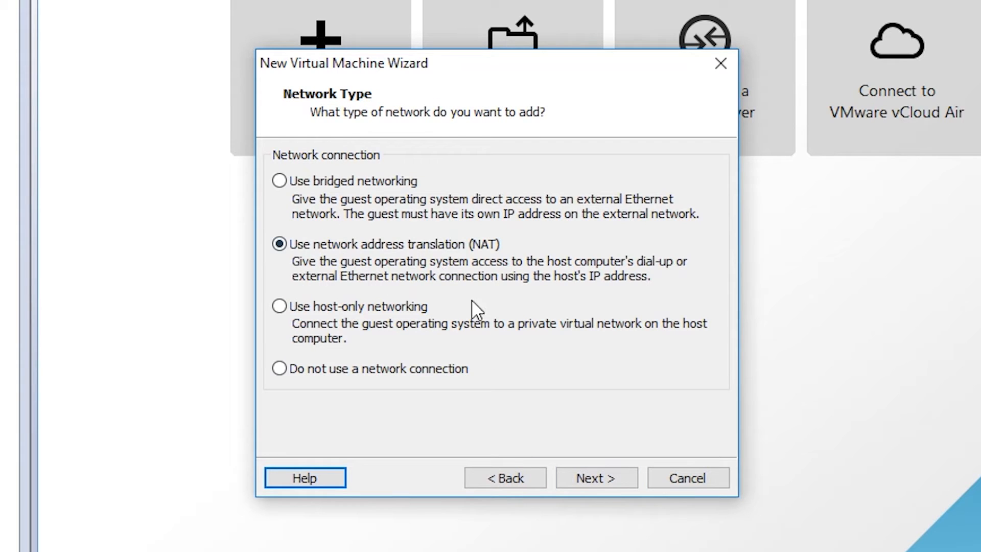
left_click(599, 480)
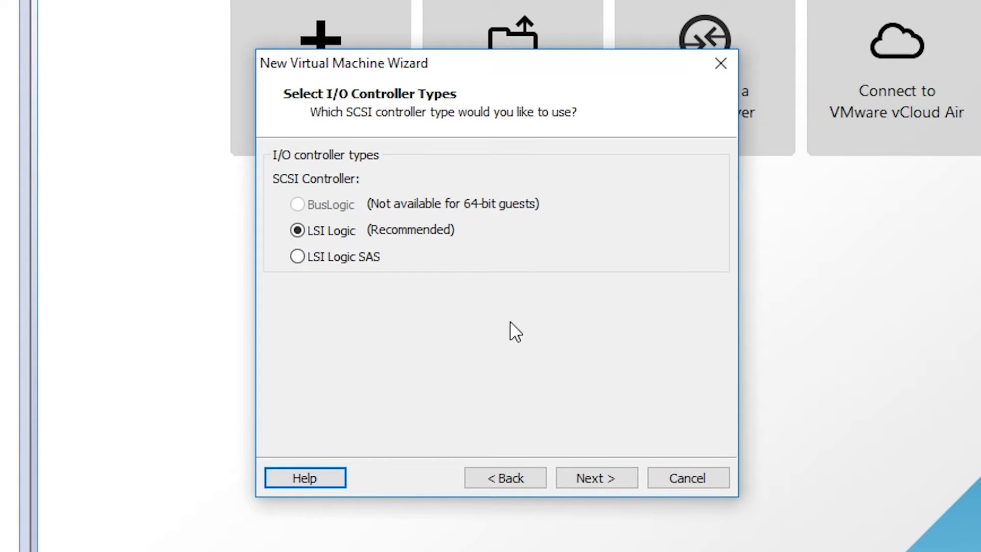
left_click(614, 477)
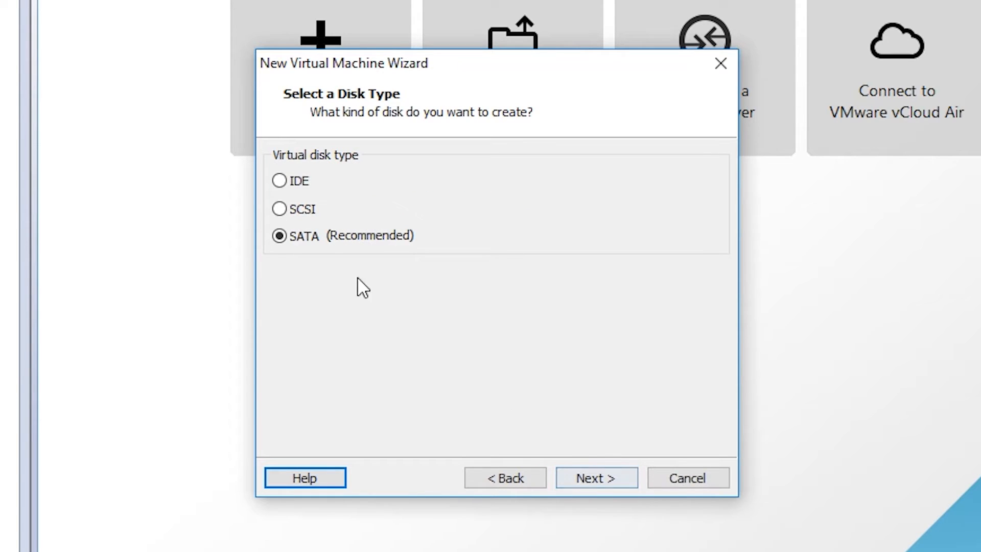
Accept SATA as the virtual disk type and choose to use an existing virtual disk.
left_click(614, 481)
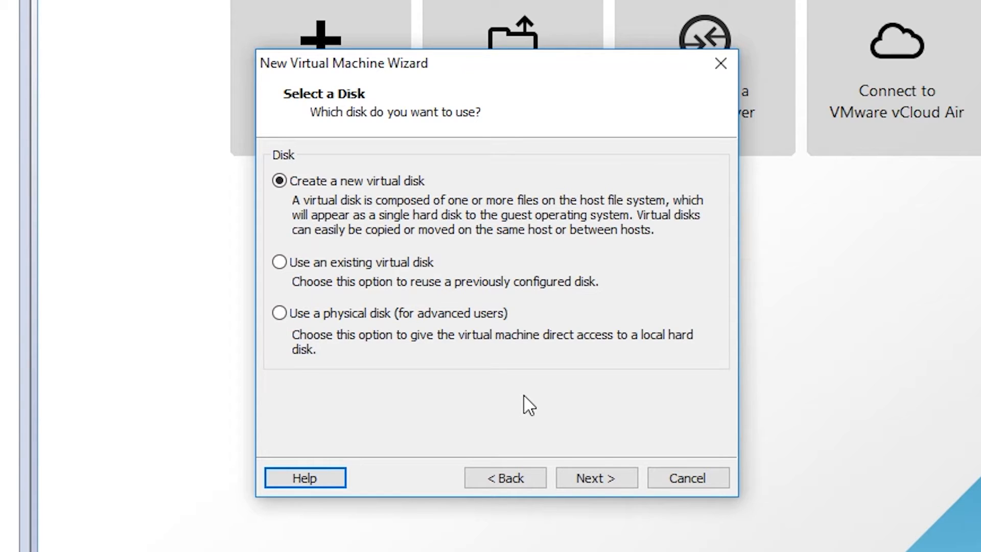
left_click(282, 262)
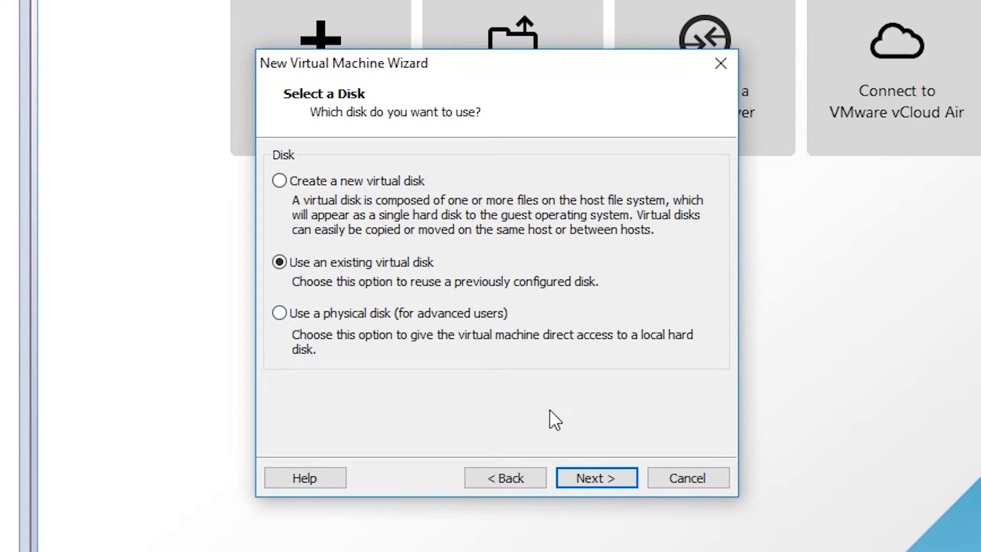
left_click(602, 475)
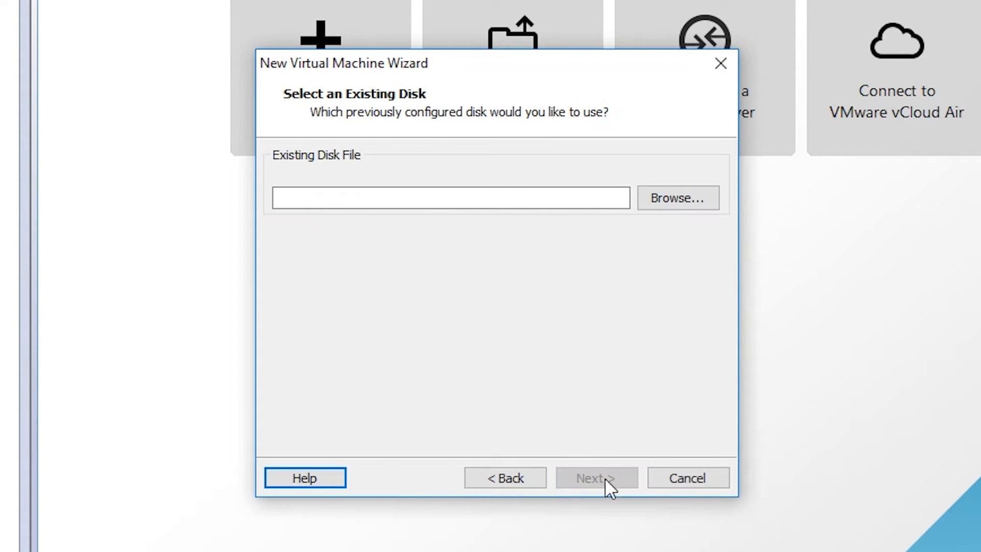
Use macOS 10.12 Sierra by TechReviews.vmdk as the existing disk and finish creating the virtual machine.
left_click(671, 199)
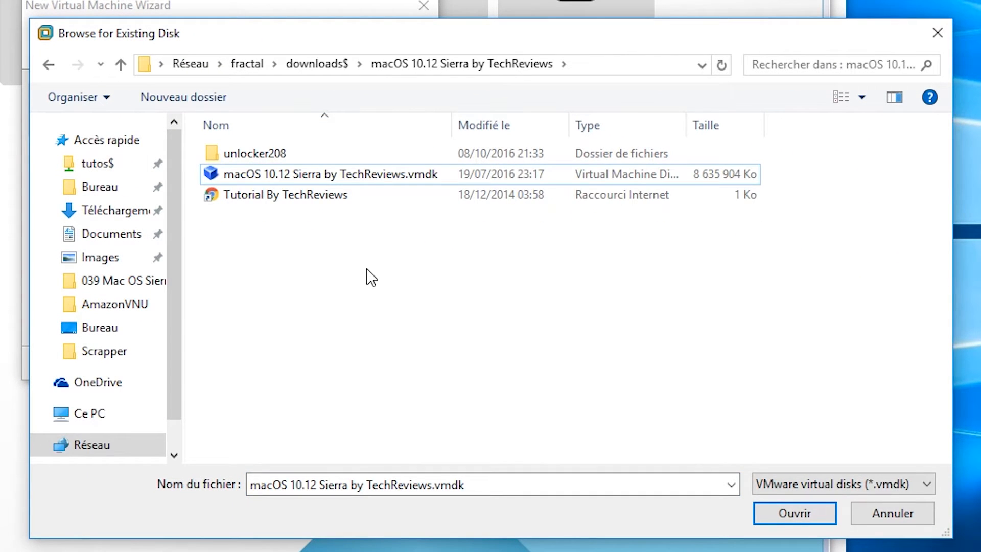
left_click(413, 176)
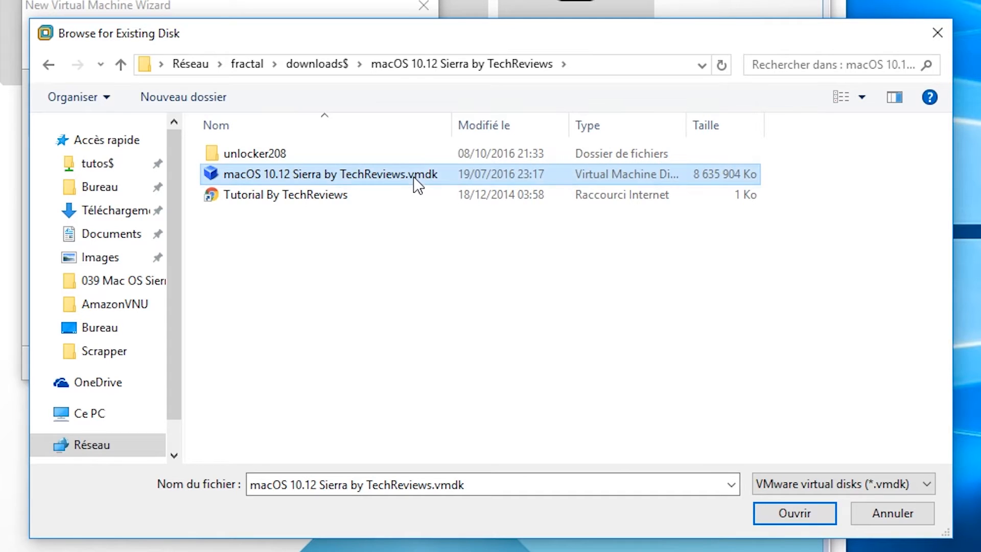
left_click(795, 512)
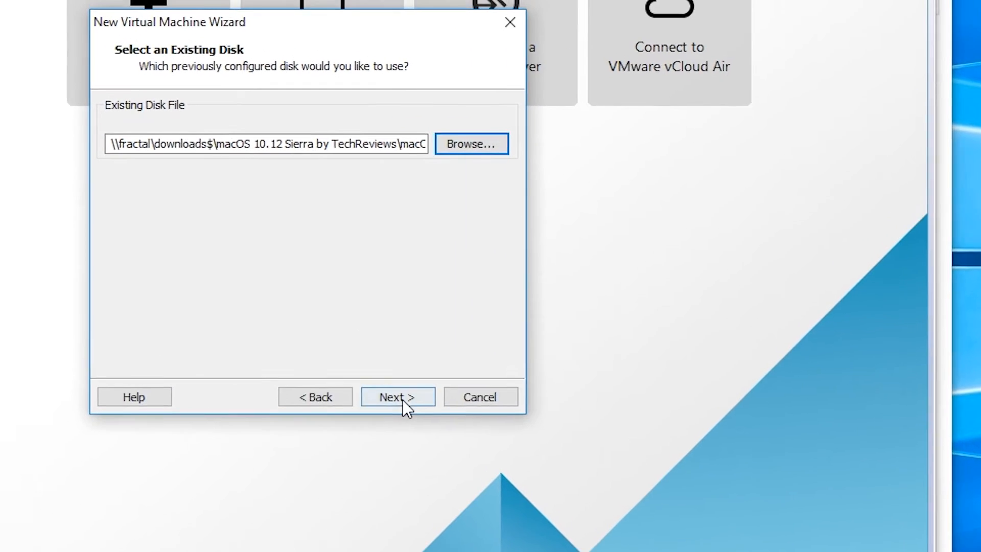
left_click(402, 399)
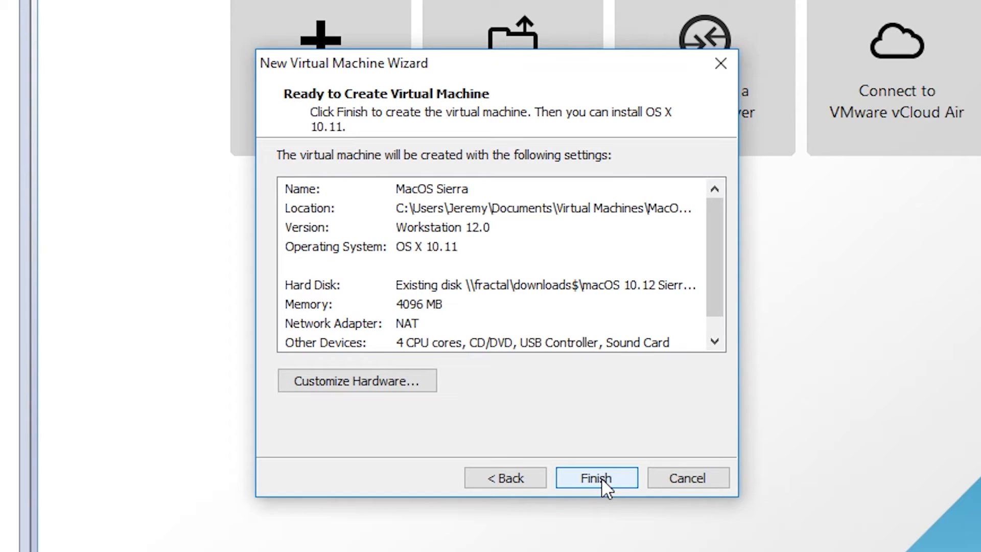
left_click(598, 478)
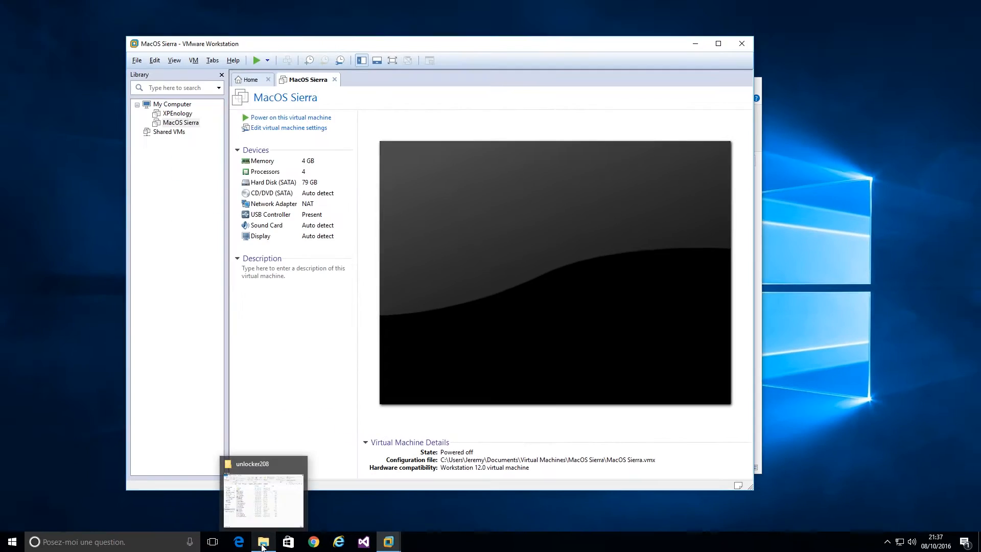
Close VMware Workstation and open MacOS Sierra.vmx from the Virtual Machines\MacOS Sierra folder in Notepad.
left_click(262, 545)
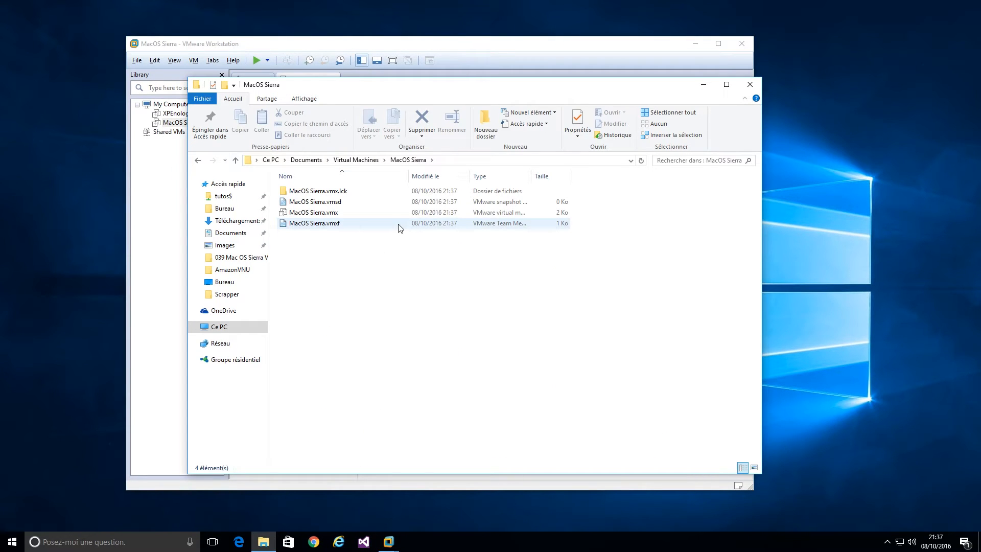
left_click(742, 46)
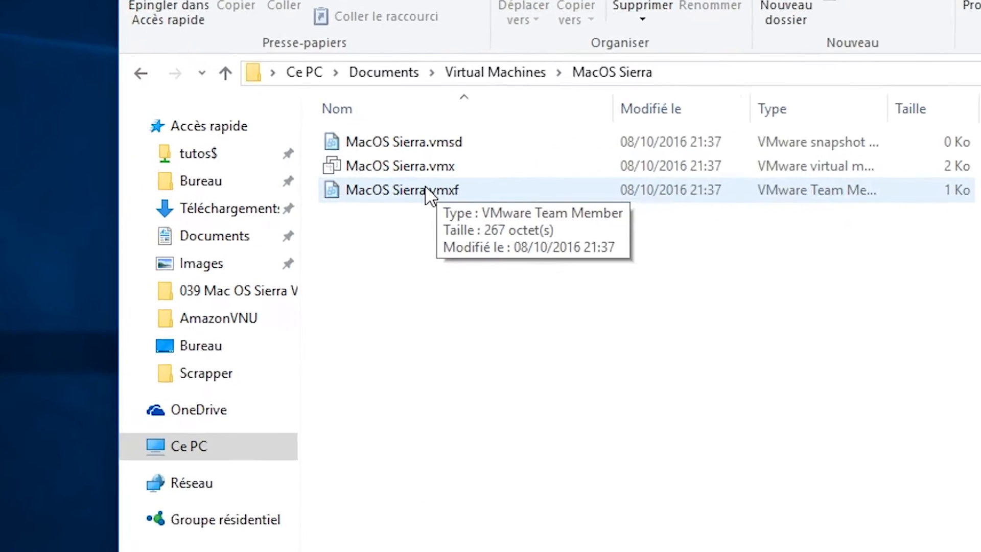
left_click(384, 165)
right_click(435, 147)
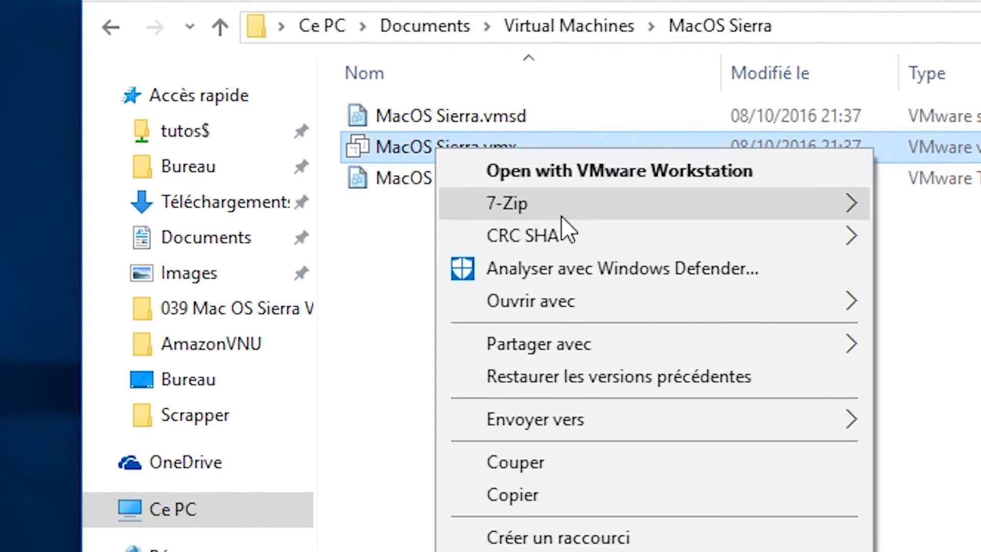
mouse_move(565, 320)
left_click(400, 195)
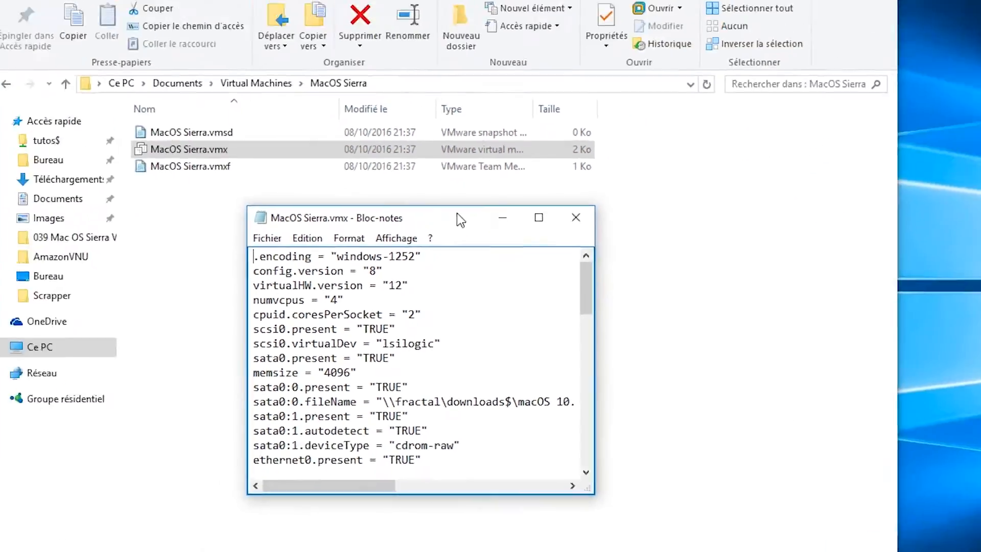
double_click(457, 213)
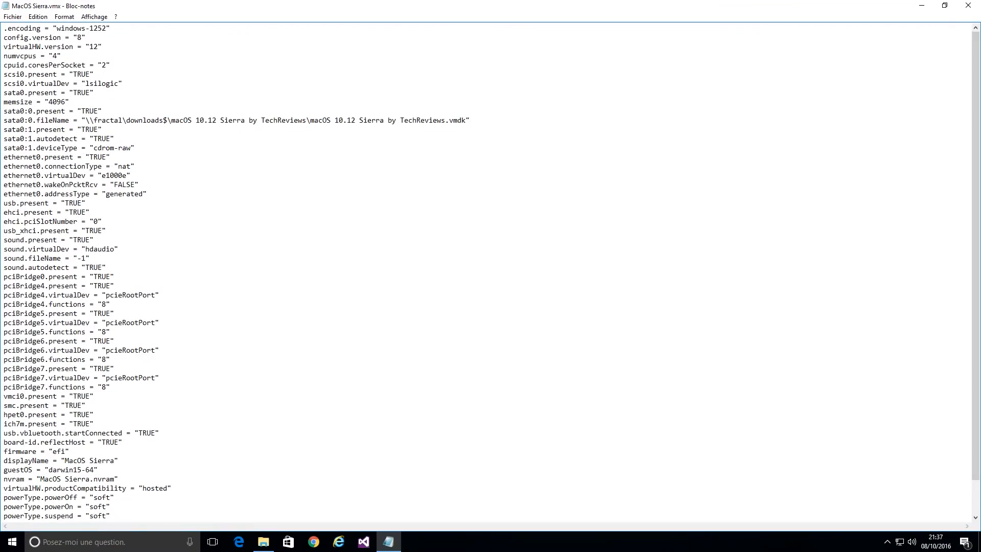
Append the line smc.version = "0" at the end of the configuration file, then save and close it.
scroll(490, 272, "down", 2)
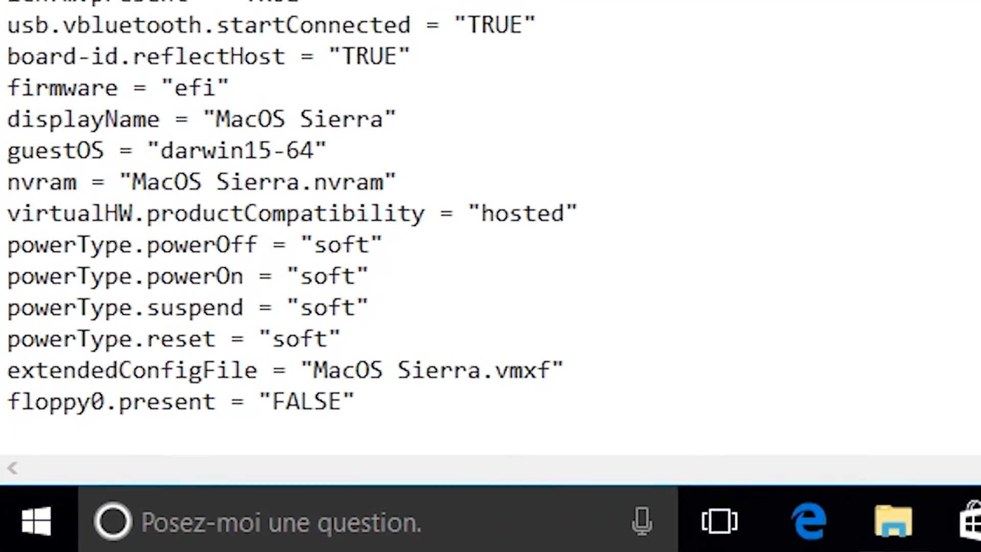
key("Return")
type("sm")
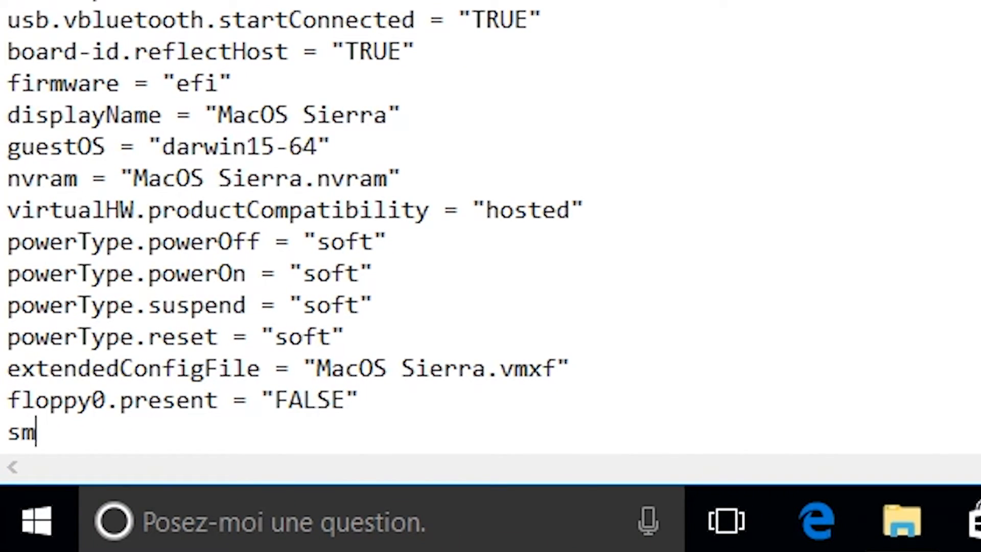
type("c.version = ")
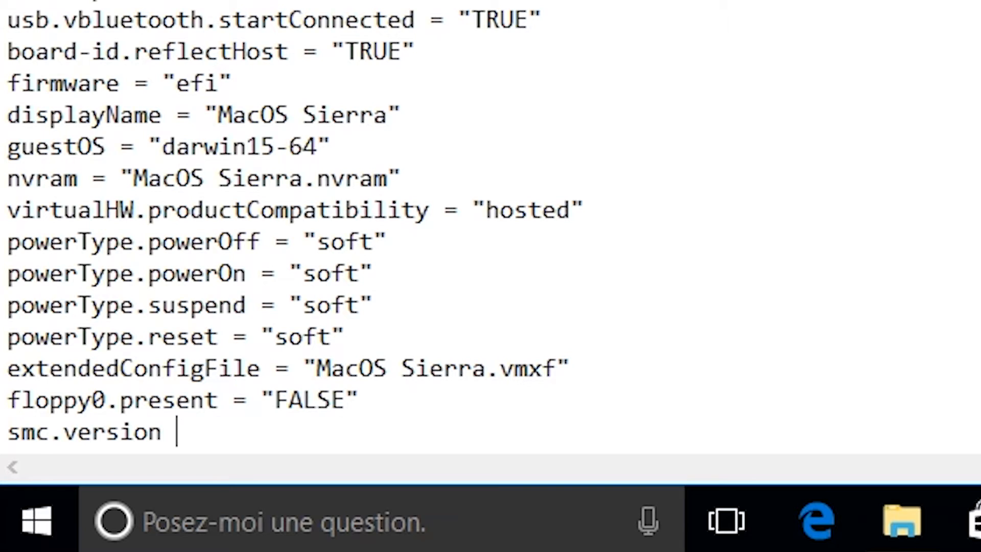
type("\"0\"")
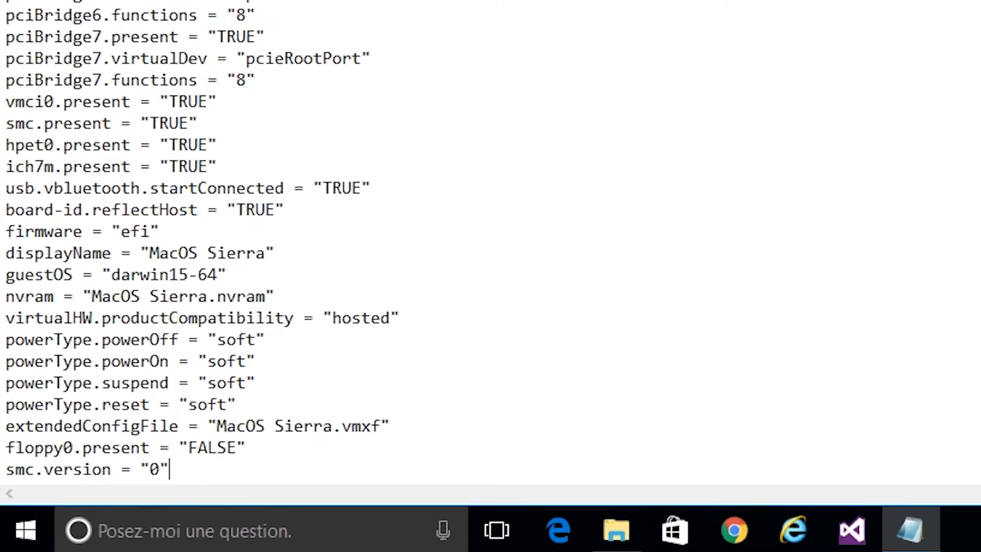
left_click(969, 7)
left_click(447, 287)
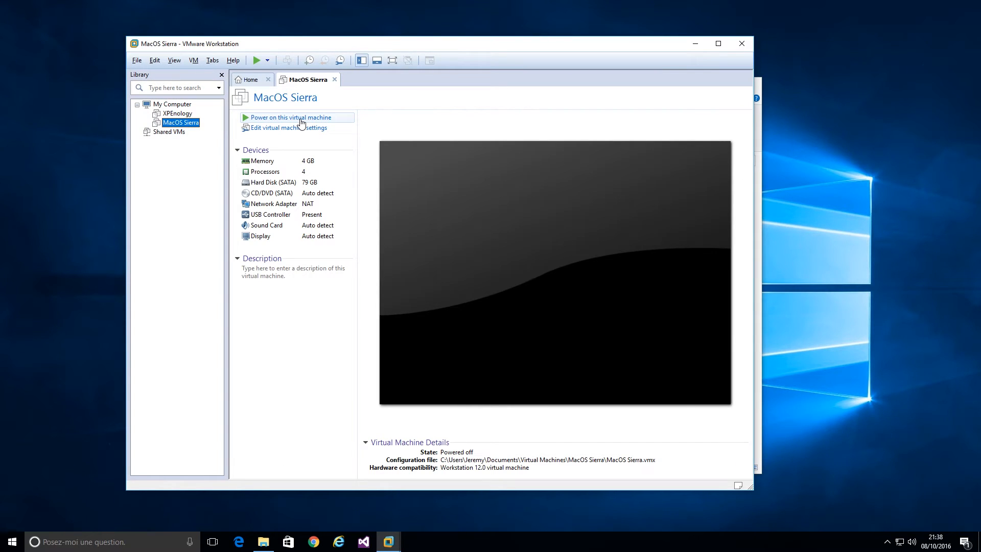
Power on the MacOS Sierra virtual machine in VMware Workstation, postpone the VMware Tools installation and direct input to the guest.
left_click(301, 120)
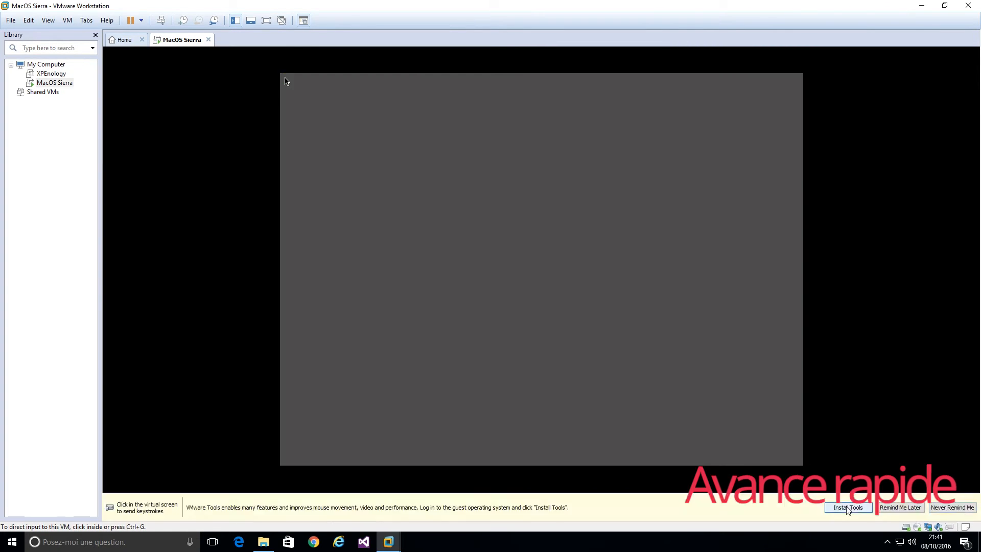
left_click(897, 508)
left_click(489, 282)
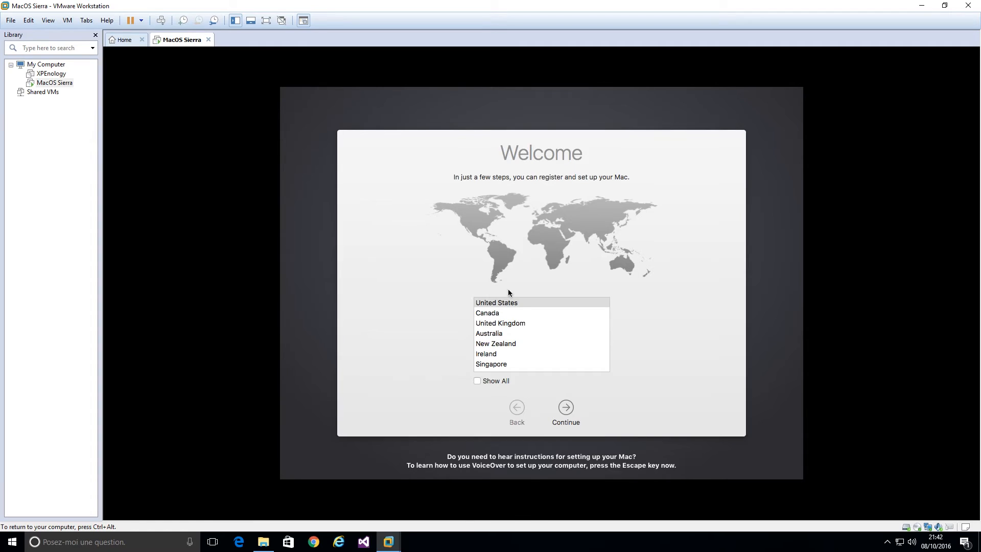
Show all countries, choose France as the country and French - Numerical as the keyboard layout.
left_click(476, 381)
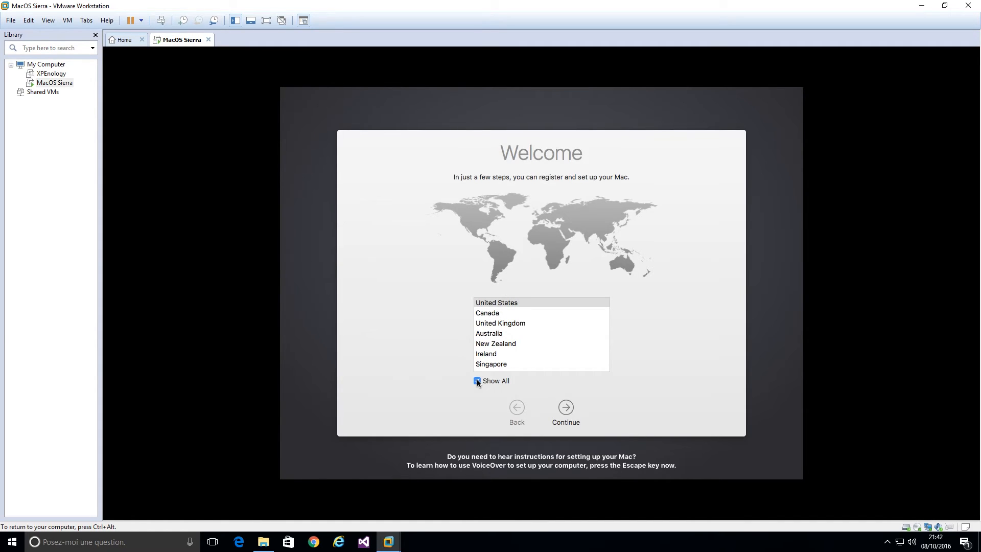
left_click(498, 349)
type("fr")
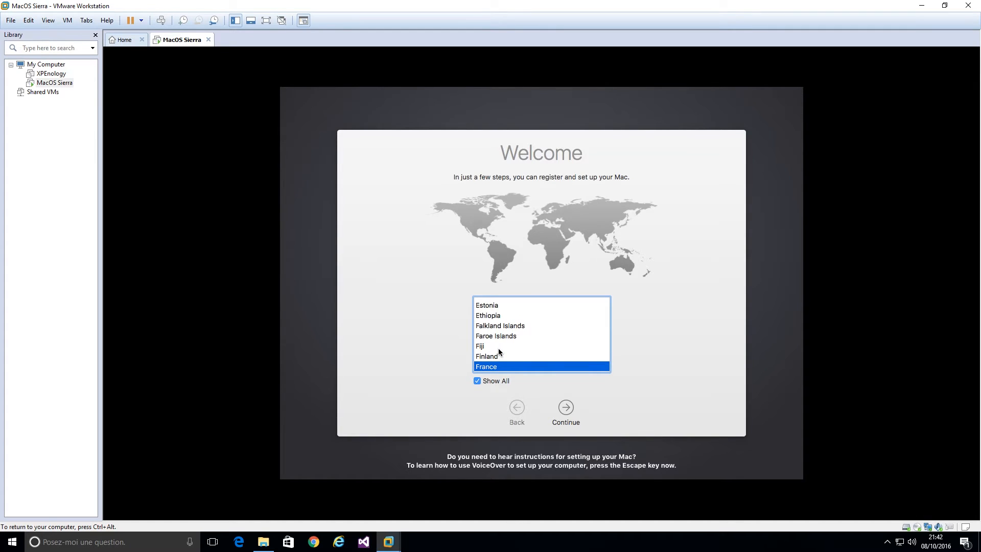
left_click(566, 407)
left_click(524, 317)
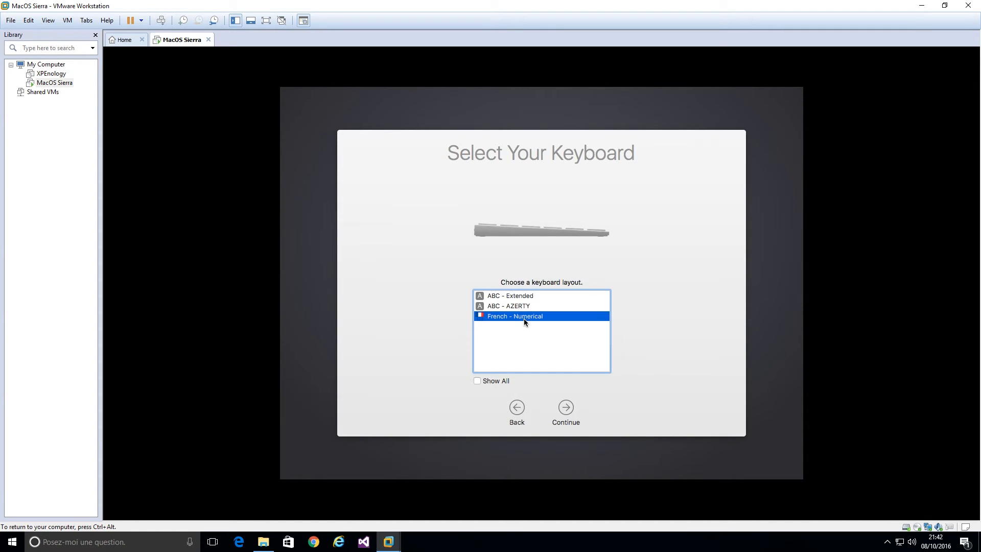
left_click(570, 407)
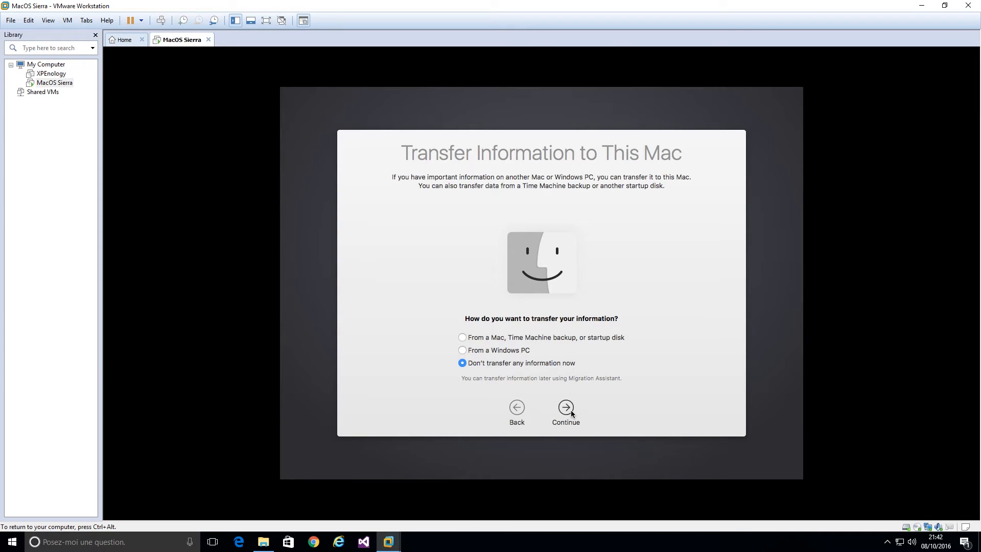
Continue without transferring any information and decline Location Services.
left_click(571, 410)
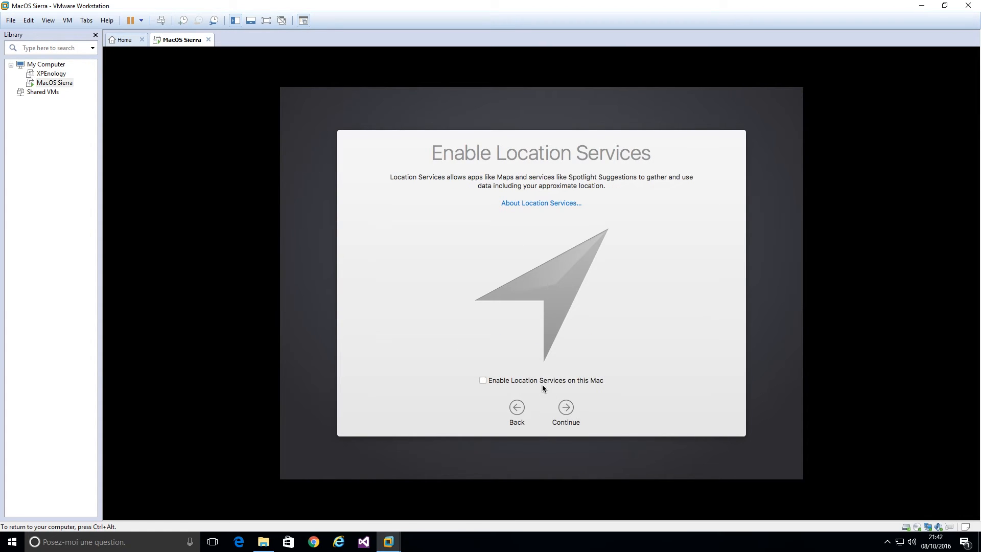
left_click(569, 411)
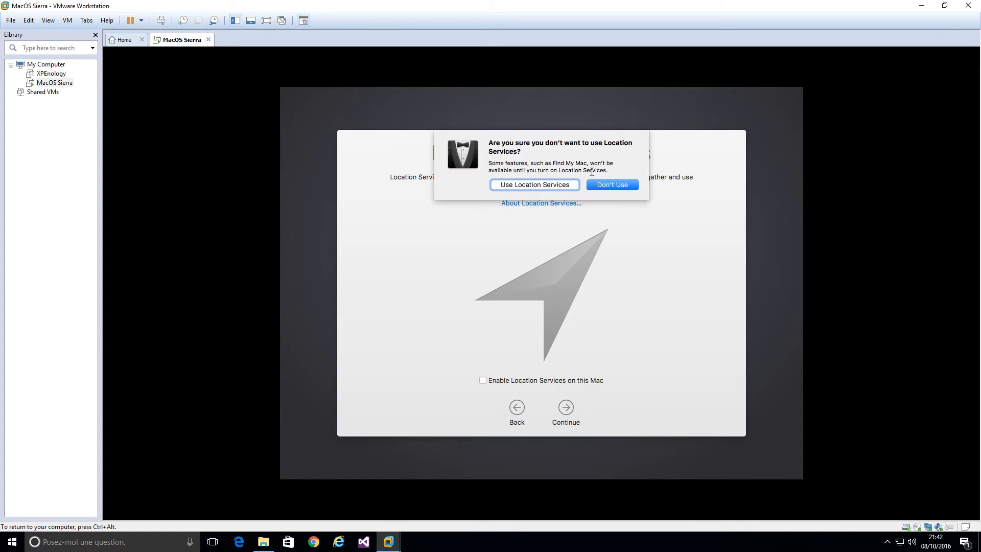
key("Return")
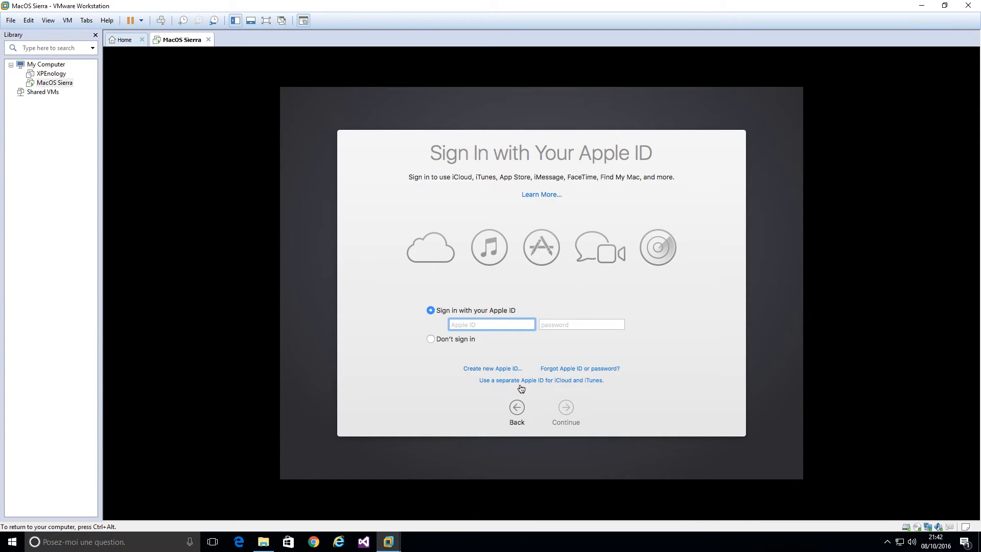
Skip signing in with an Apple ID and agree to the macOS Software License Agreement.
left_click(469, 341)
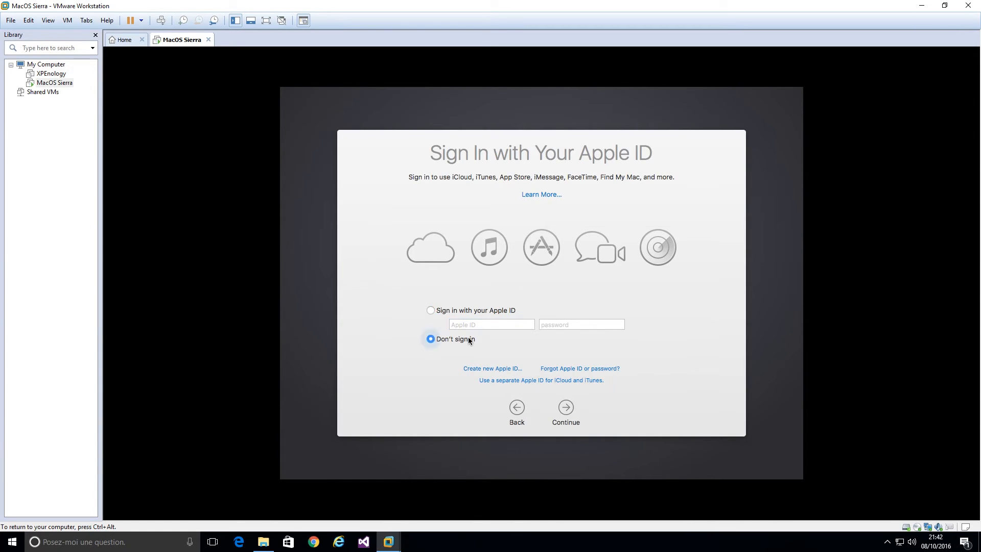
left_click(565, 410)
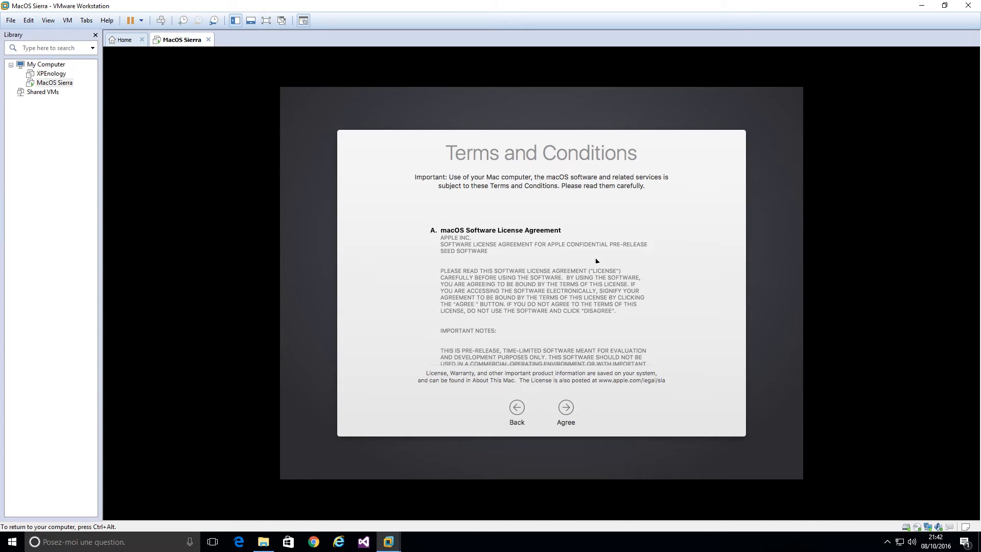
left_click(566, 408)
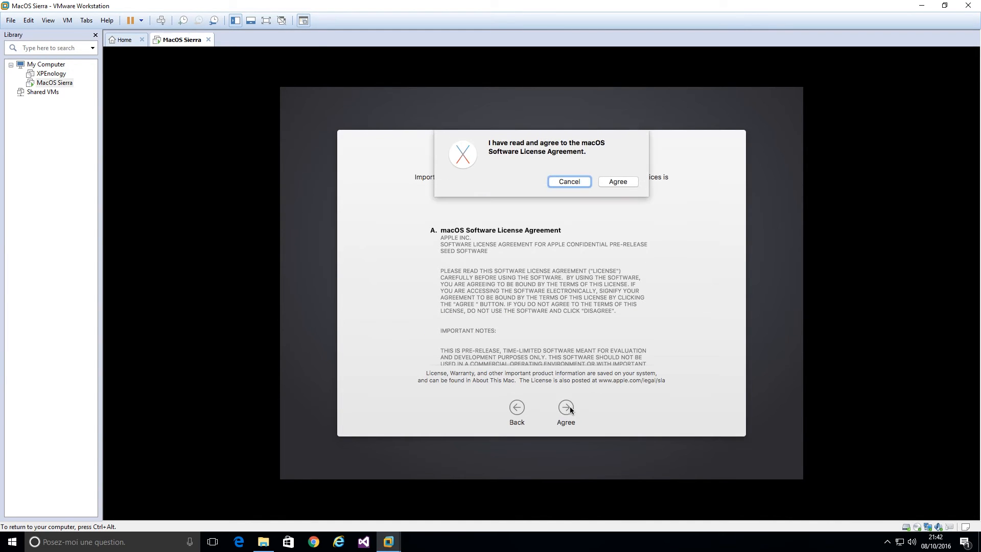
left_click(623, 183)
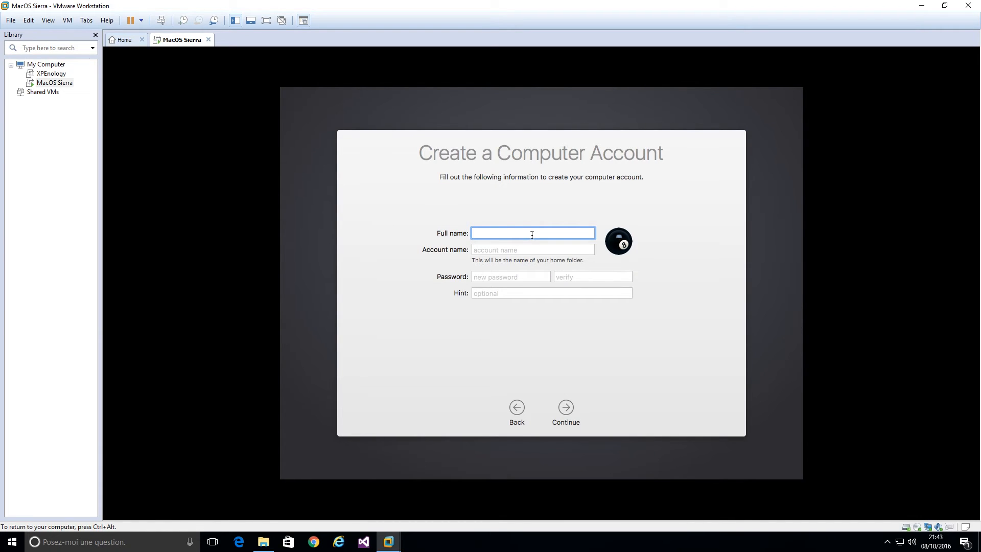
Create the computer account with technotips as full name and account name, entering and verifying the account password.
type("technotips")
key("Tab")
type("technotips")
key("Tab")
type("••••••••")
key("Tab")
type("••••••••")
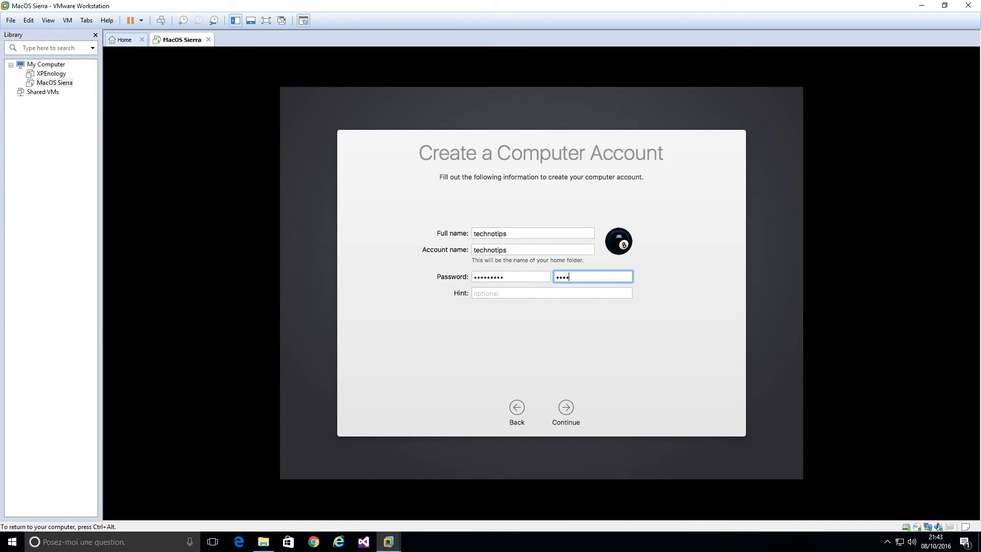
left_click(566, 408)
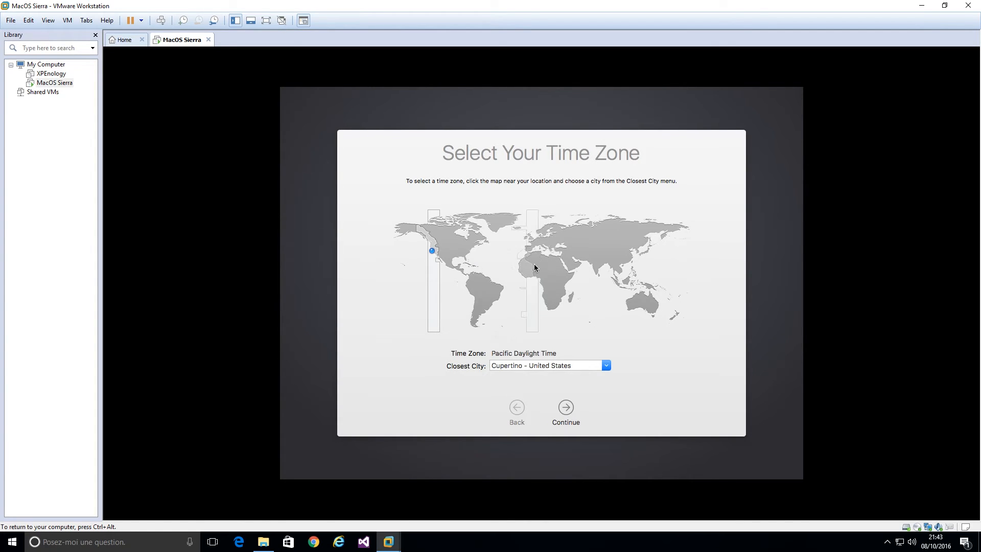
Set the time zone to Paris - France and continue through the remaining setup to the desktop.
left_click(533, 244)
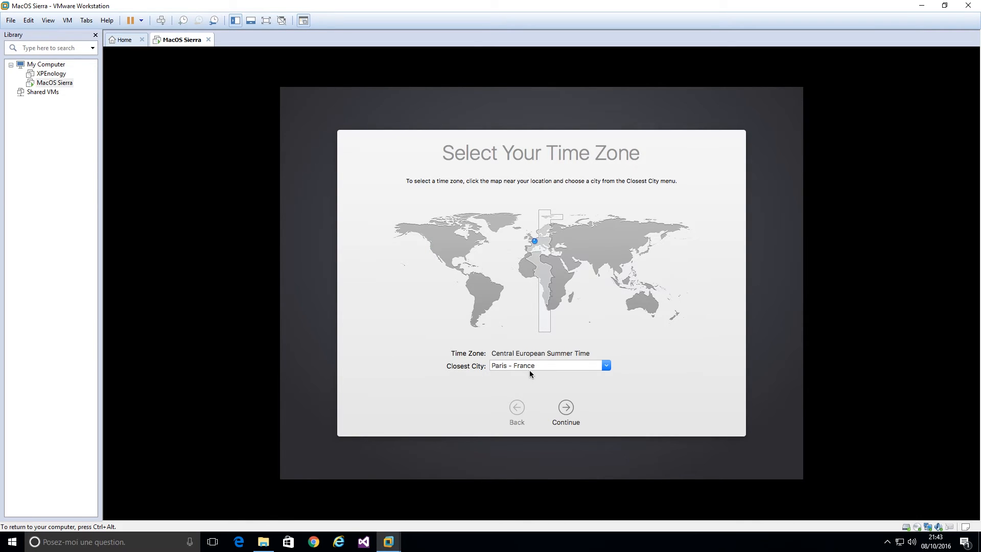
left_click(566, 412)
left_click(565, 412)
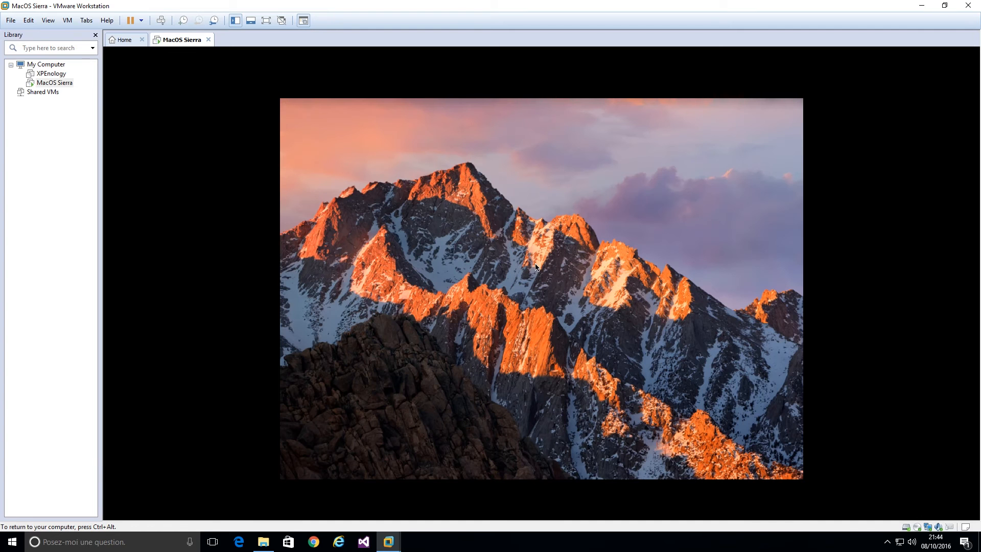
View the system overview in About This Mac and open System Preferences.
left_click(294, 93)
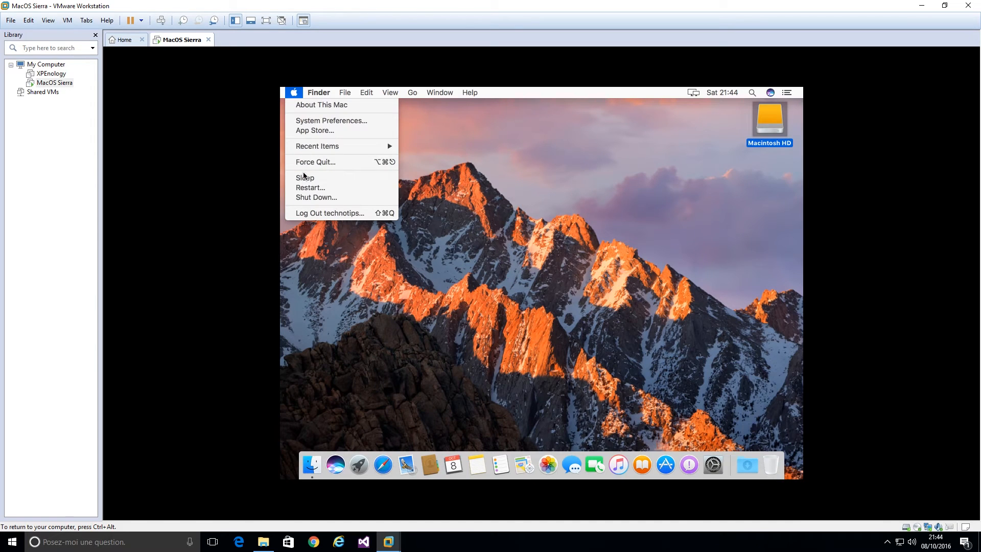
left_click(308, 106)
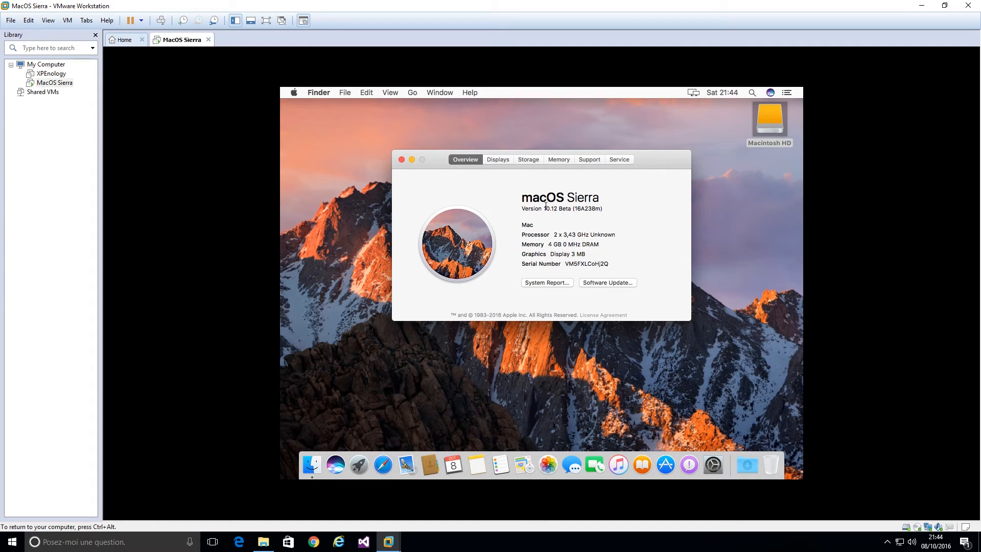
left_click(714, 463)
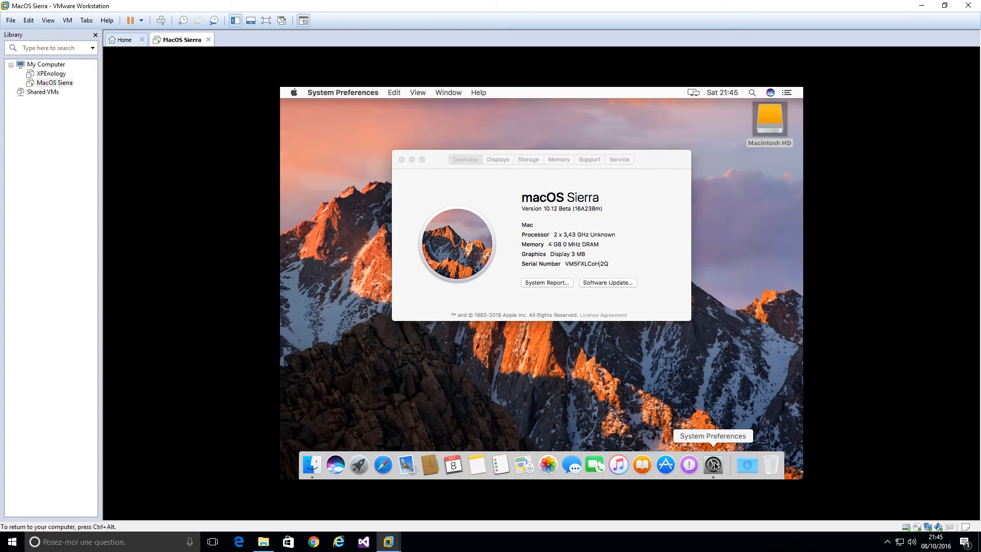
Add Français to the preferred languages in Language & Region and make it the primary language.
left_click(562, 190)
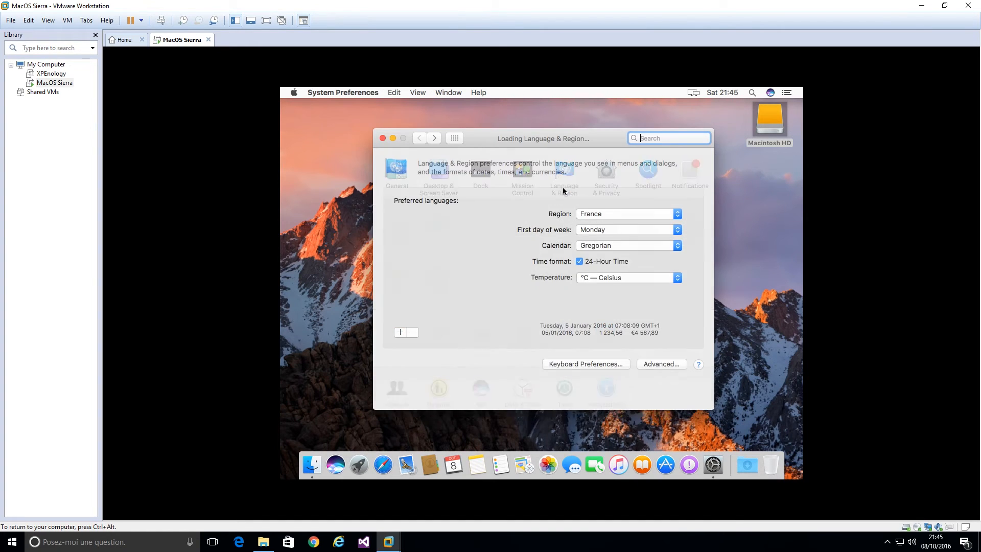
left_click(402, 331)
left_click(466, 180)
left_click(626, 333)
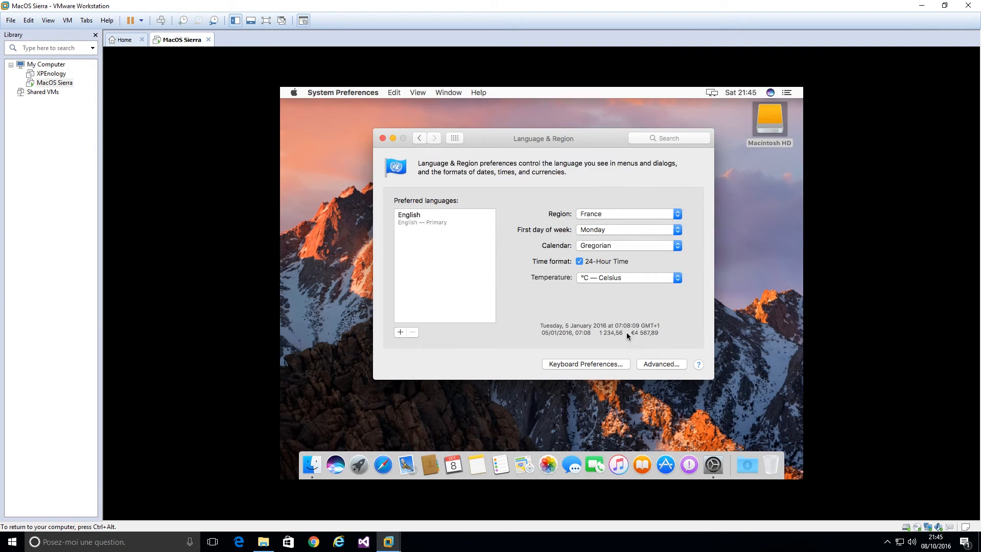
left_click(594, 202)
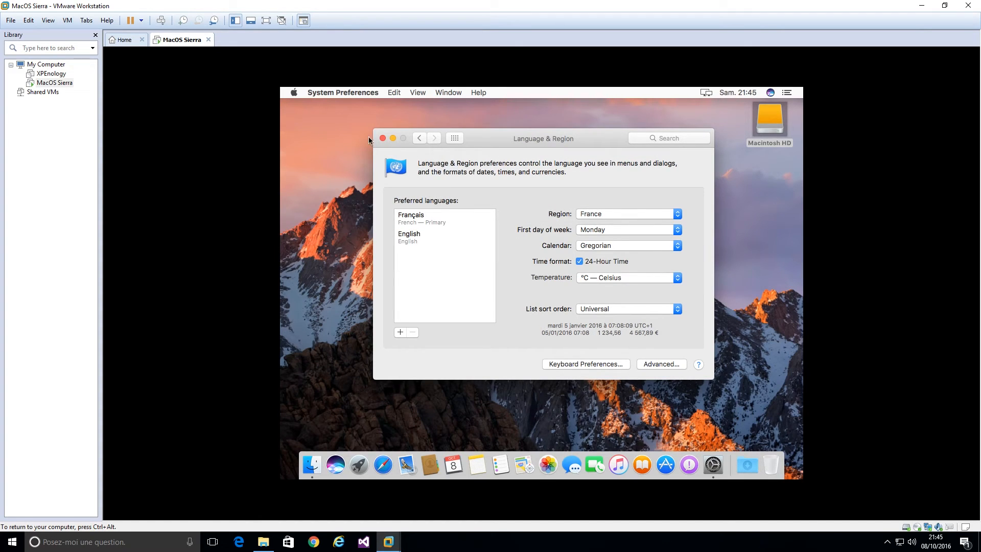
Close the Language & Region preferences and restart macOS to apply the new primary language.
left_click(383, 139)
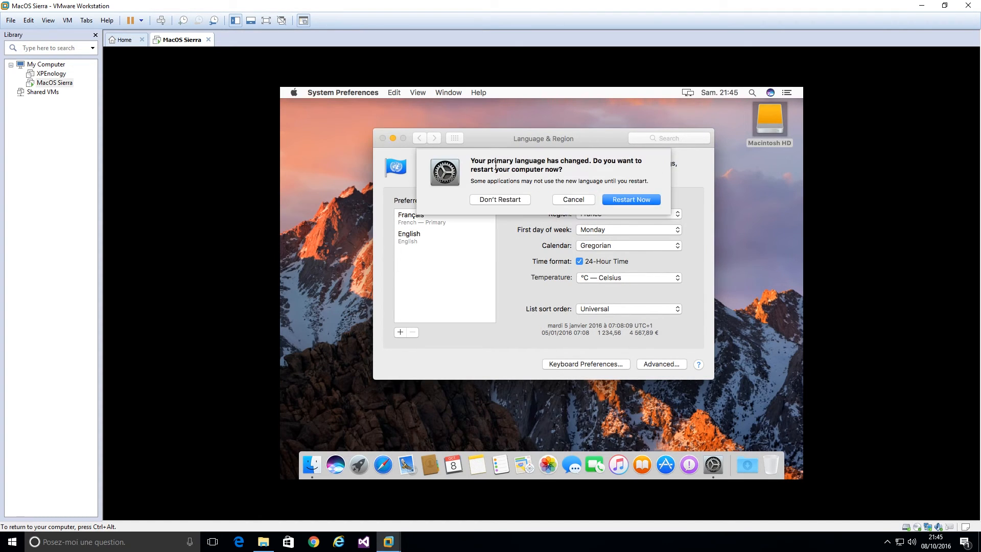
left_click(632, 199)
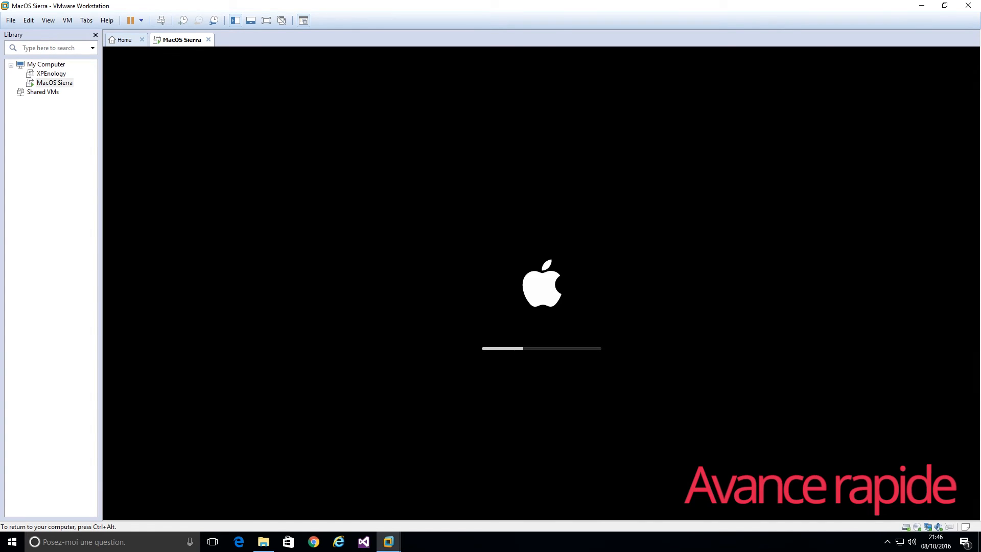
key("Return")
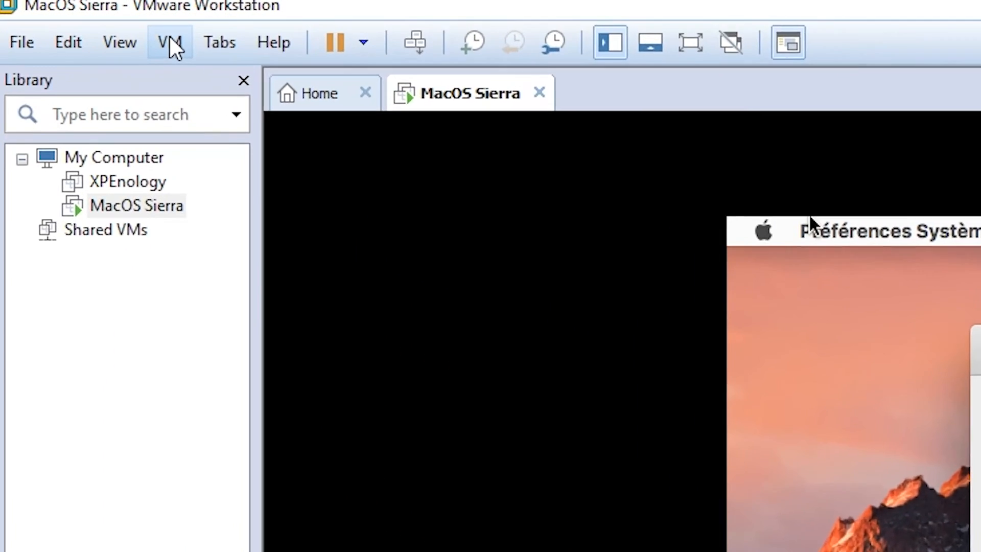
Load the VMware Tools disc into the MacOS Sierra virtual machine and launch Installation de VMware Tools.
left_click(82, 23)
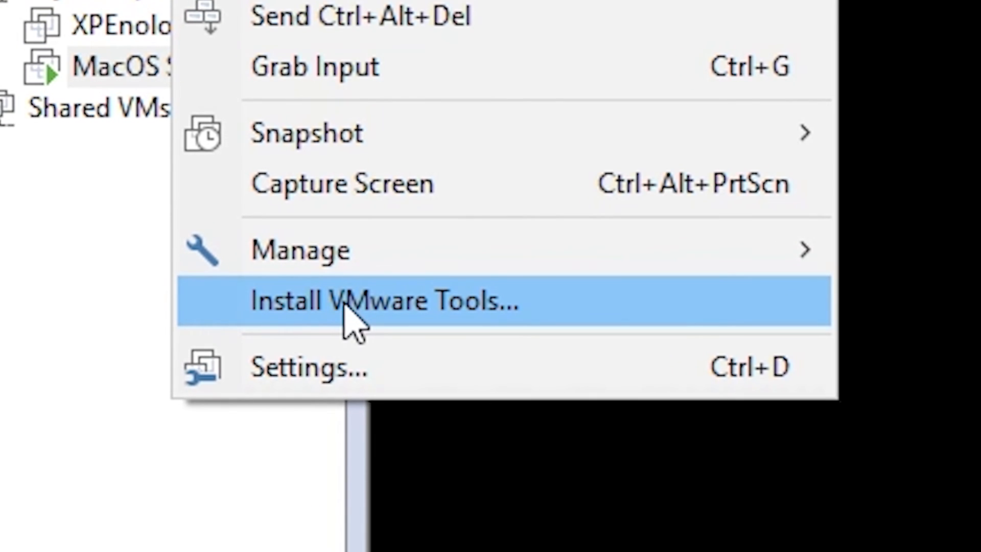
left_click(346, 307)
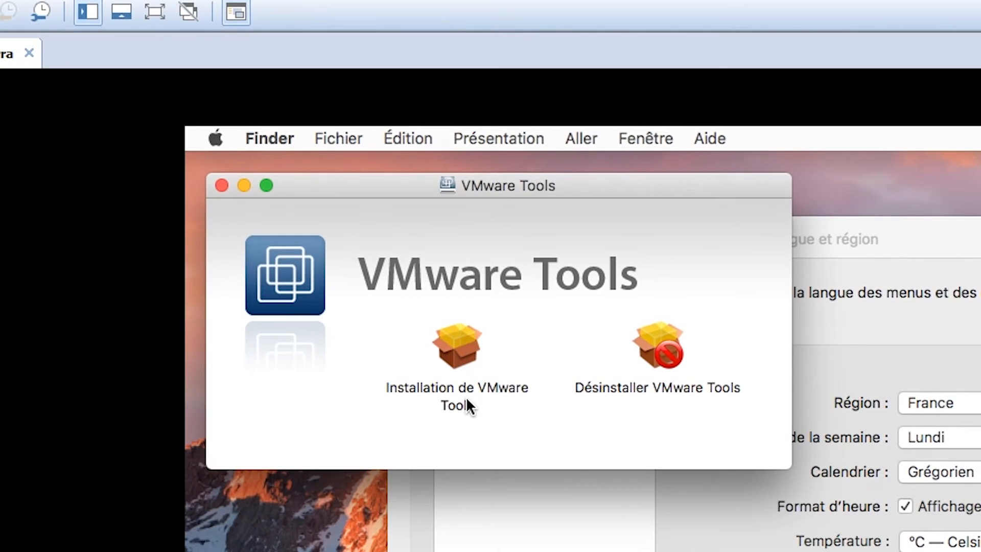
left_click(408, 201)
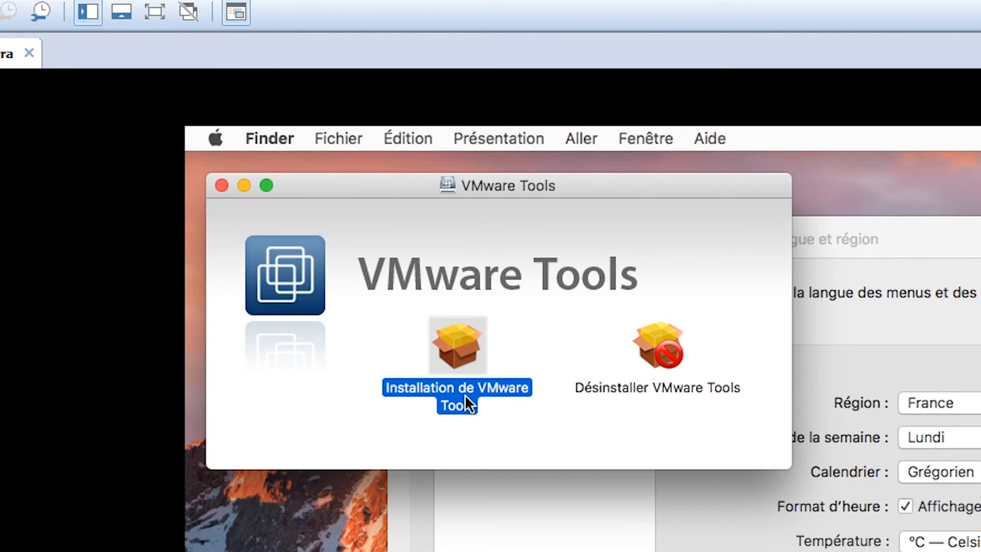
double_click(457, 361)
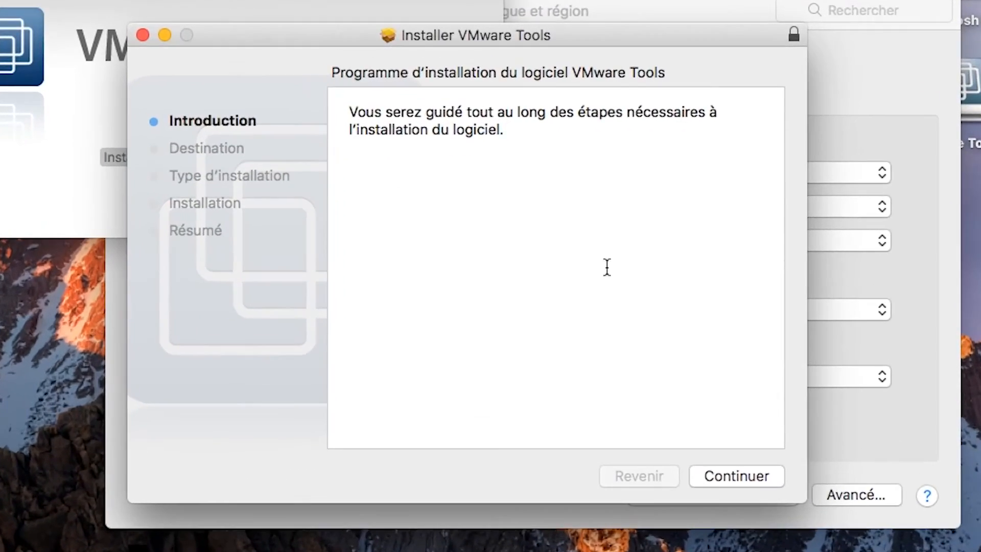
Install VMware Tools, accept the required restart, and restart macOS to finish the installation.
left_click(728, 480)
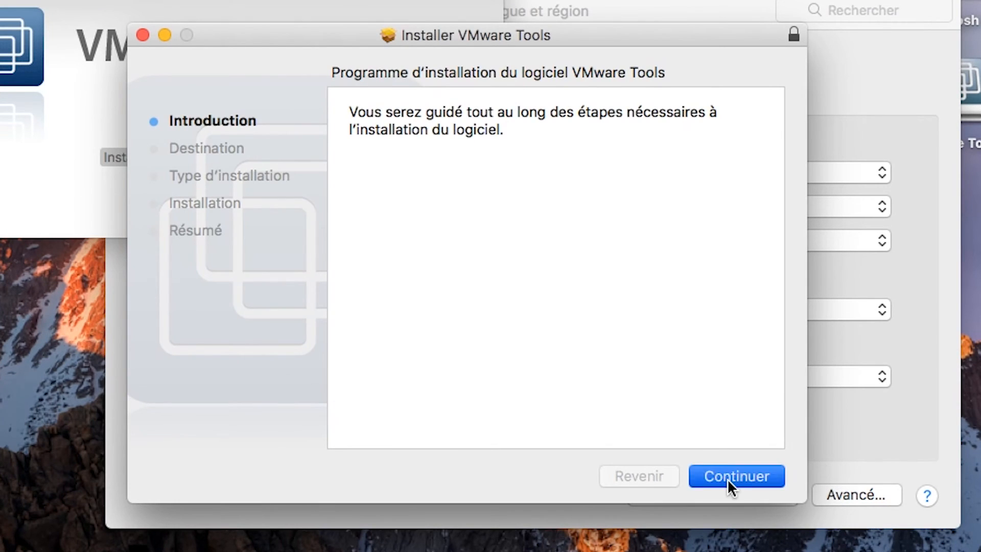
left_click(727, 479)
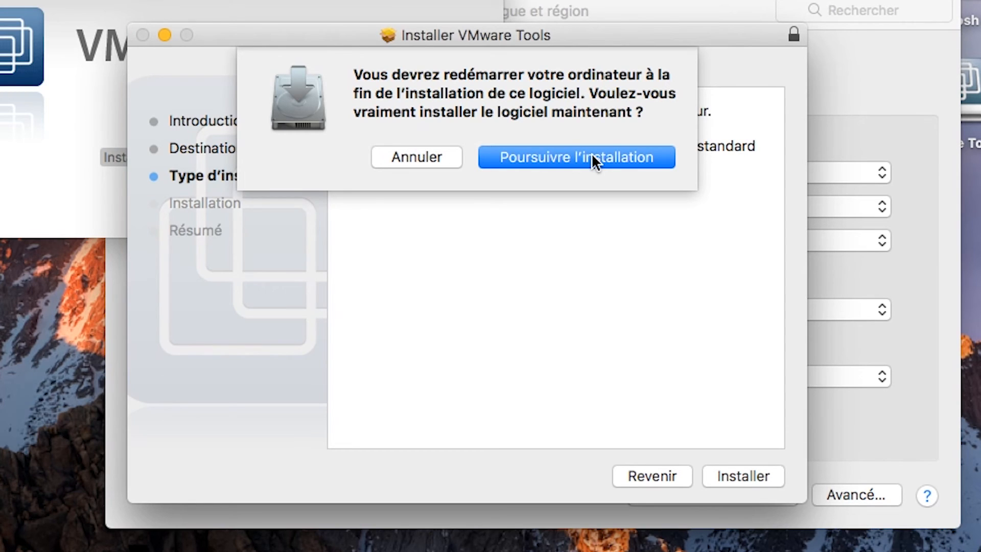
left_click(593, 159)
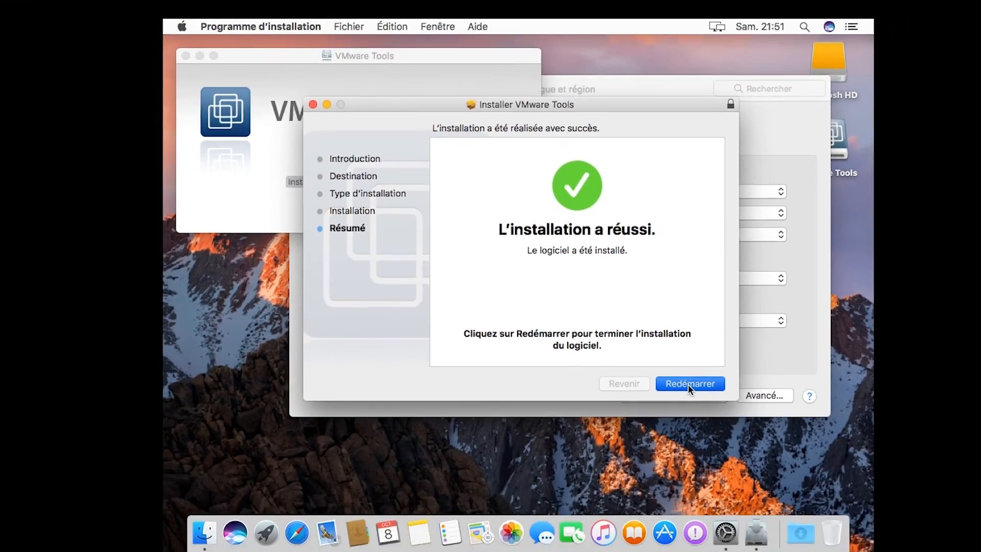
left_click(733, 477)
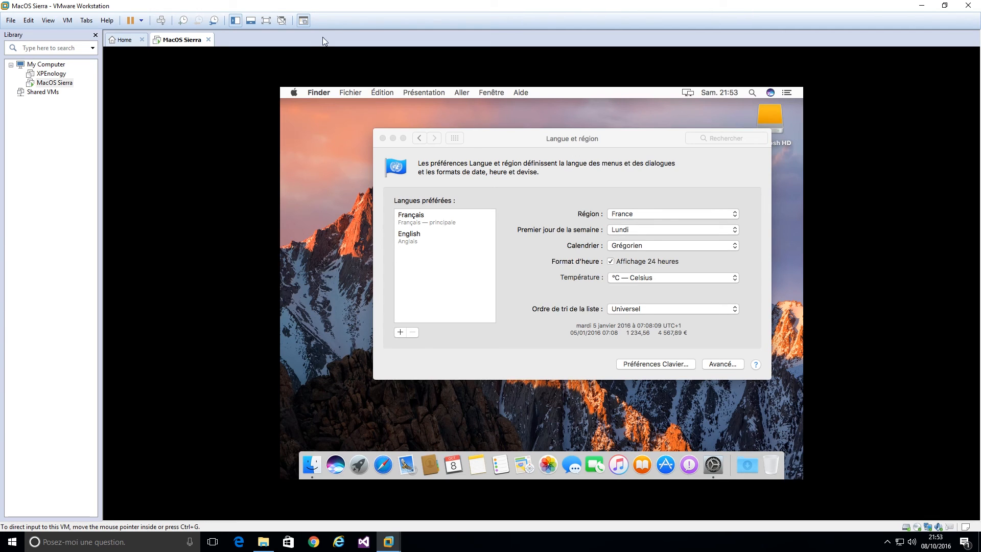
Switch the MacOS Sierra virtual machine to full screen.
left_click(266, 21)
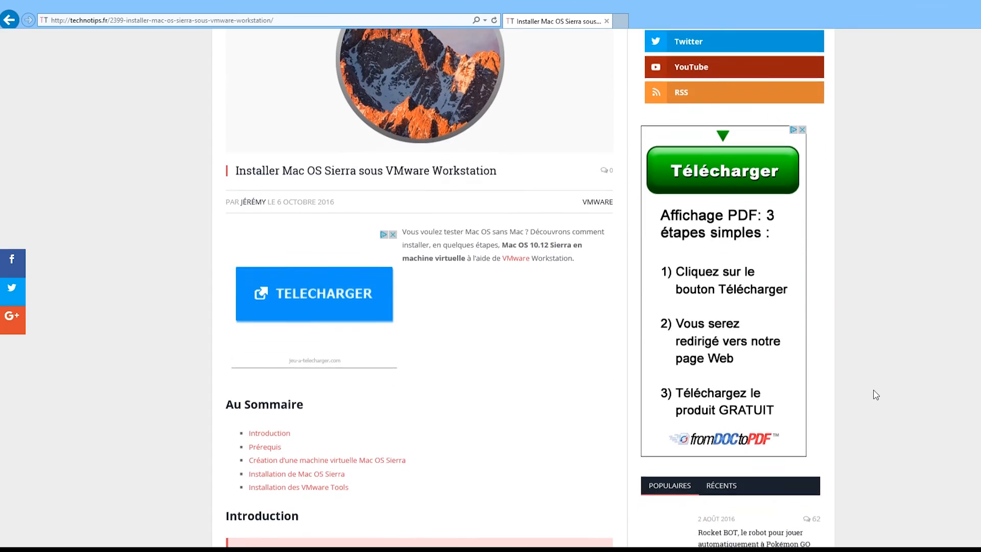
Review the technotips.fr article on installing Mac OS Sierra under VMware Workstation, through the unlocking and virtual machine creation sections.
scroll(810, 394, "down", 15)
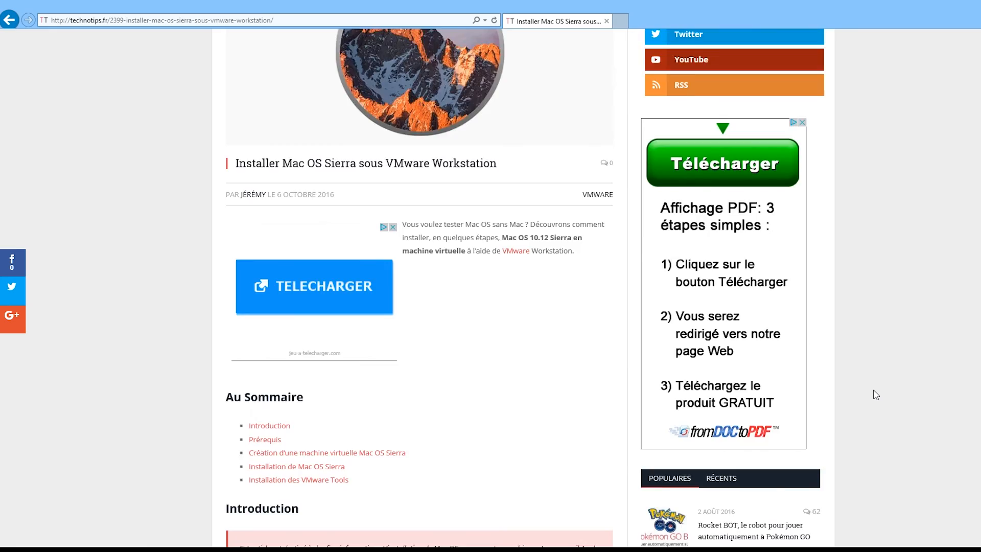
scroll(876, 394, "down", 20)
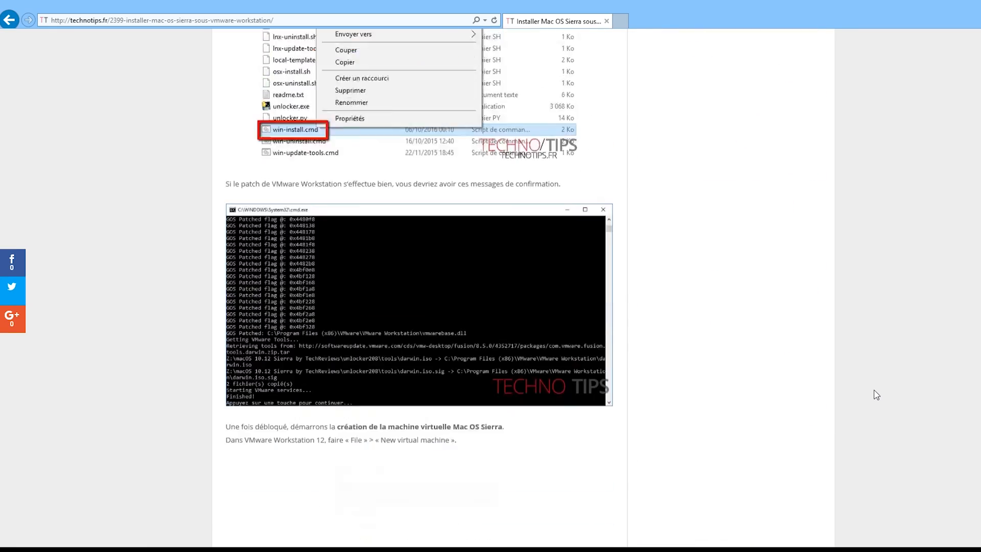
scroll(875, 395, "down", 15)
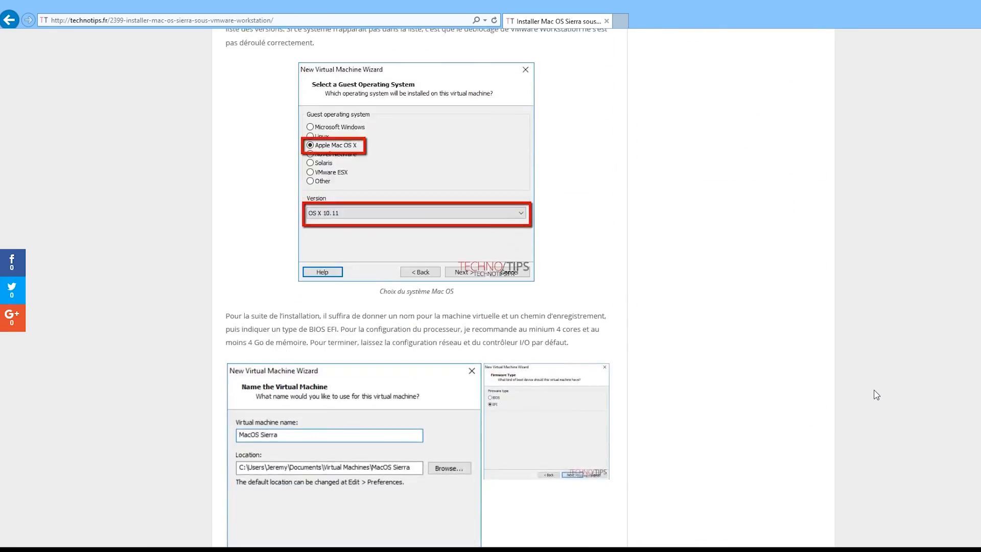
scroll(876, 395, "down", 15)
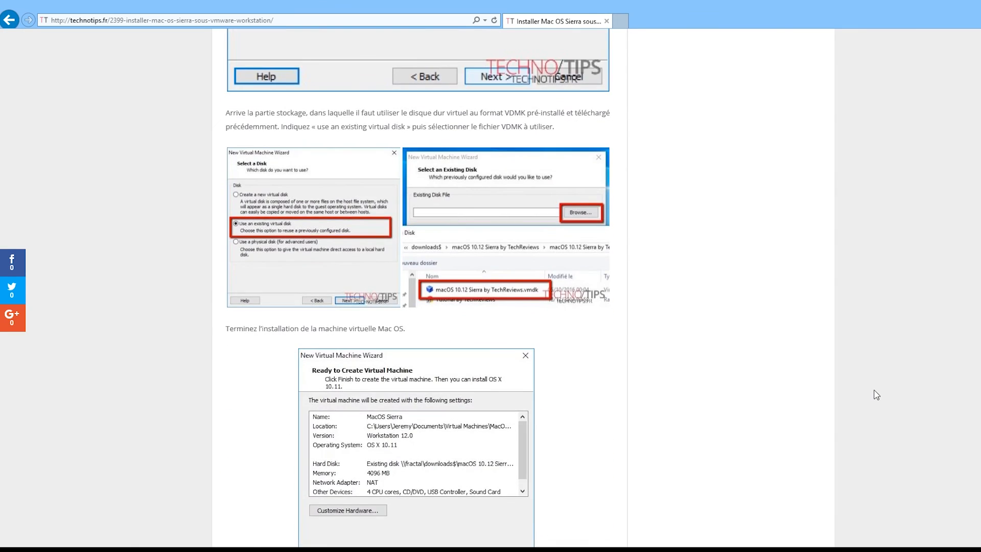
scroll(875, 394, "down", 6)
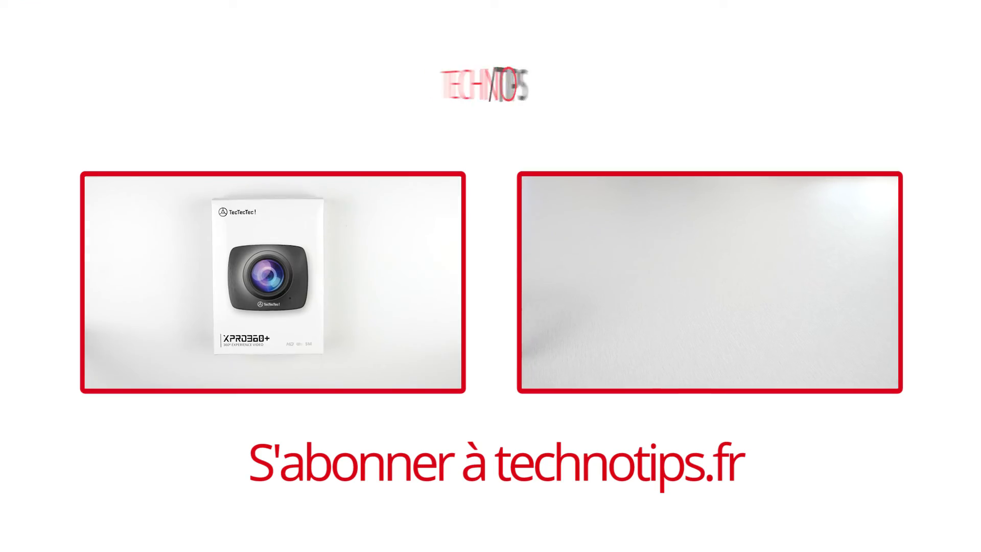